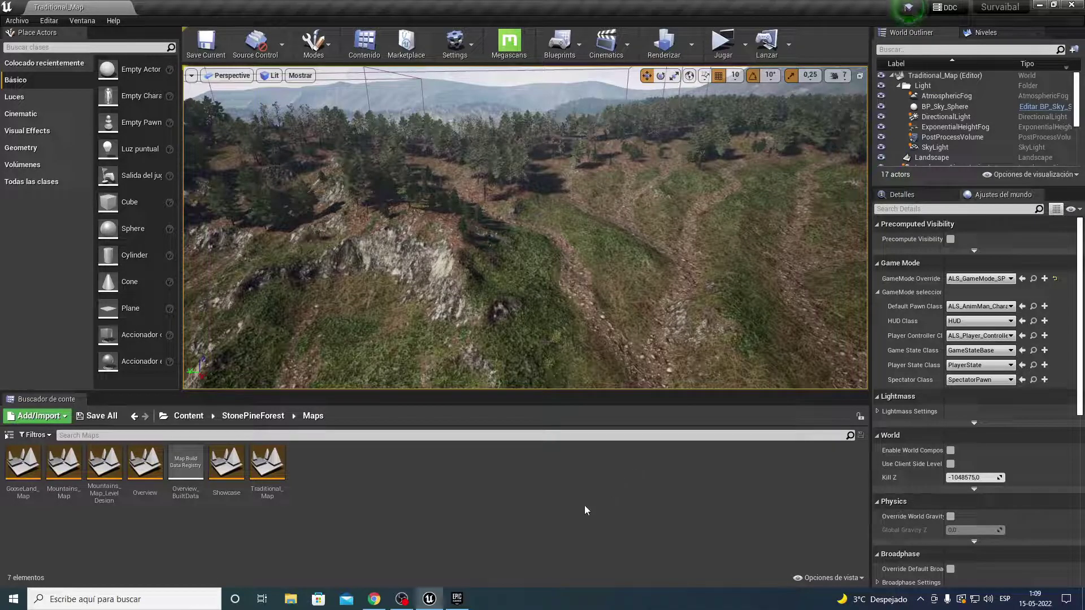
Show the Marketplace's Free For The Month row with Sunset, Horse Starter Kit and Stone Pine Forest.
left_click(457, 599)
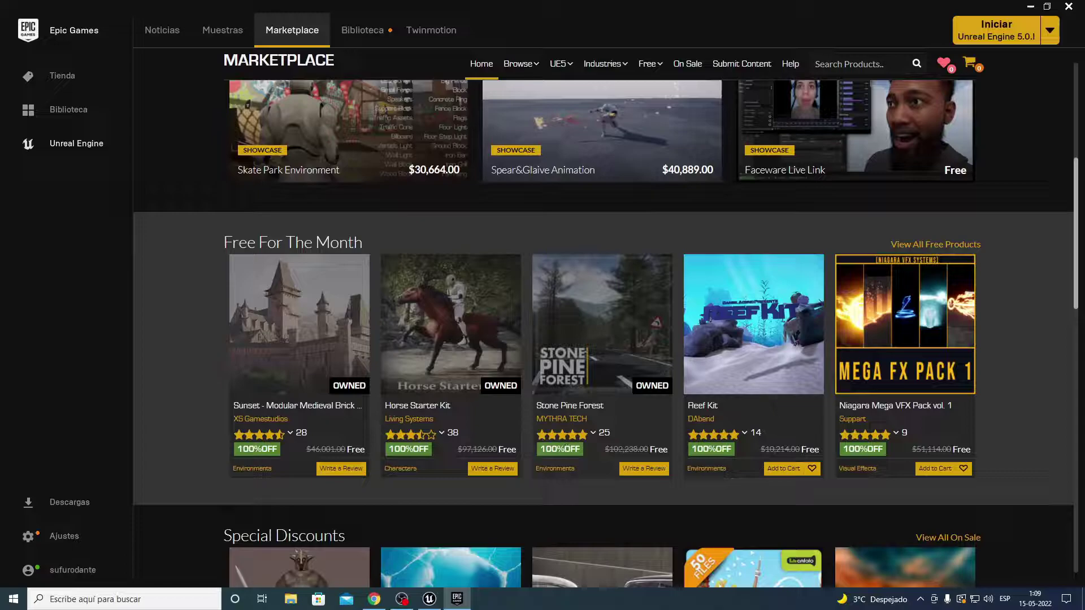
mouse_move(273, 448)
mouse_move(291, 377)
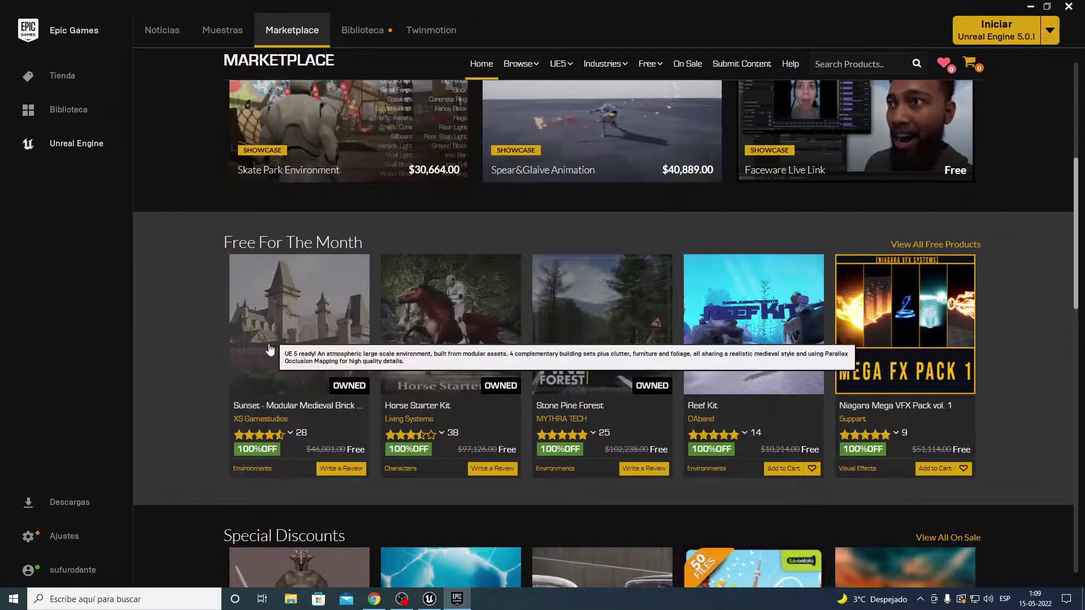
scroll(243, 396, "down", 3)
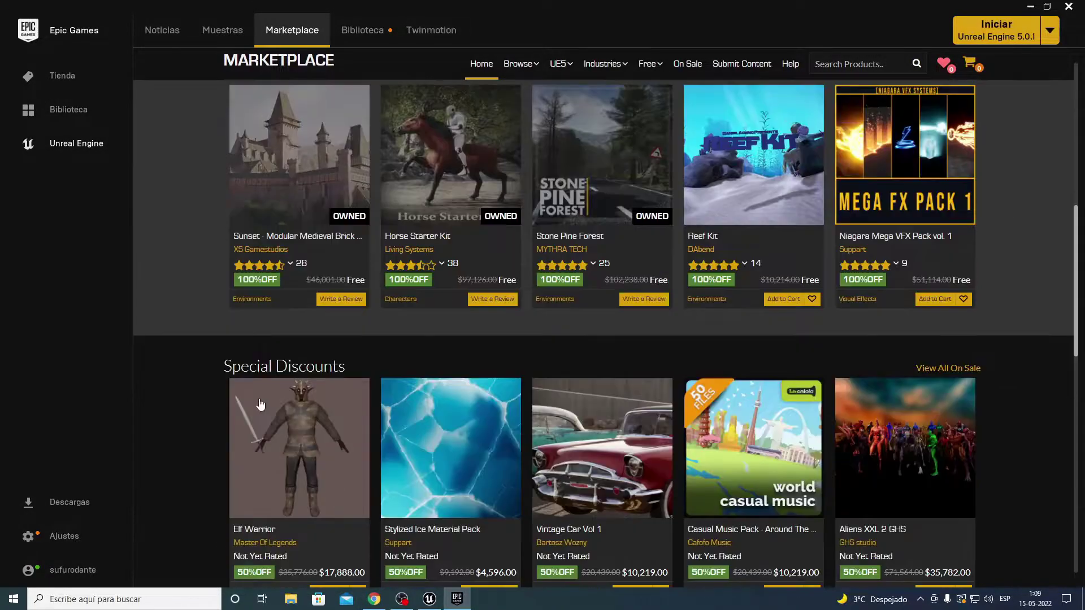
scroll(280, 403, "up", 2)
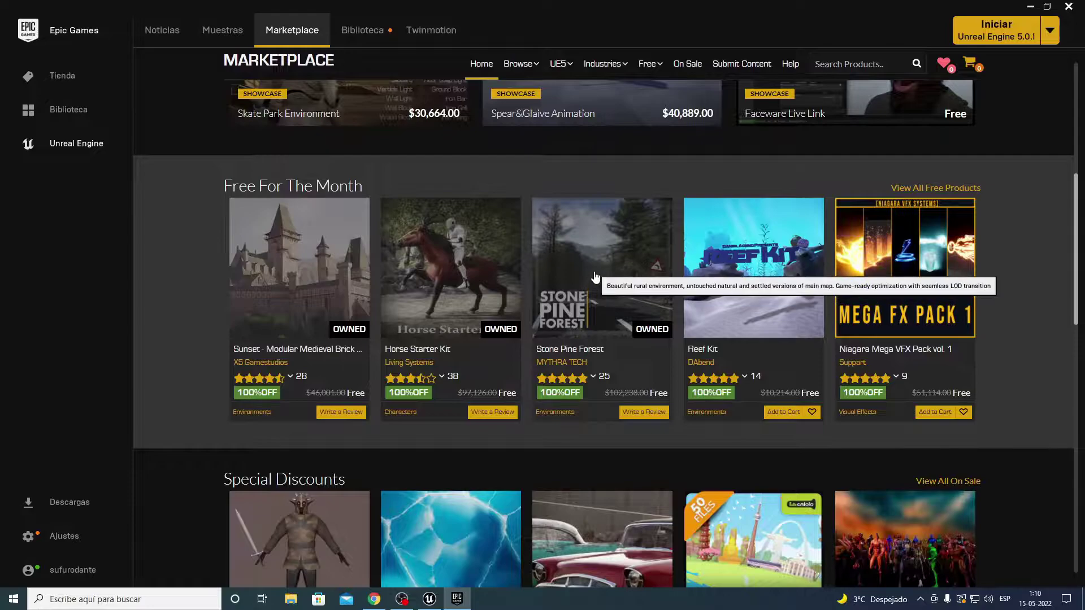
Open Stone Pine Forest's page and browse its previews: forest path, mountain road, rural field, then the lake with a house.
left_click(588, 302)
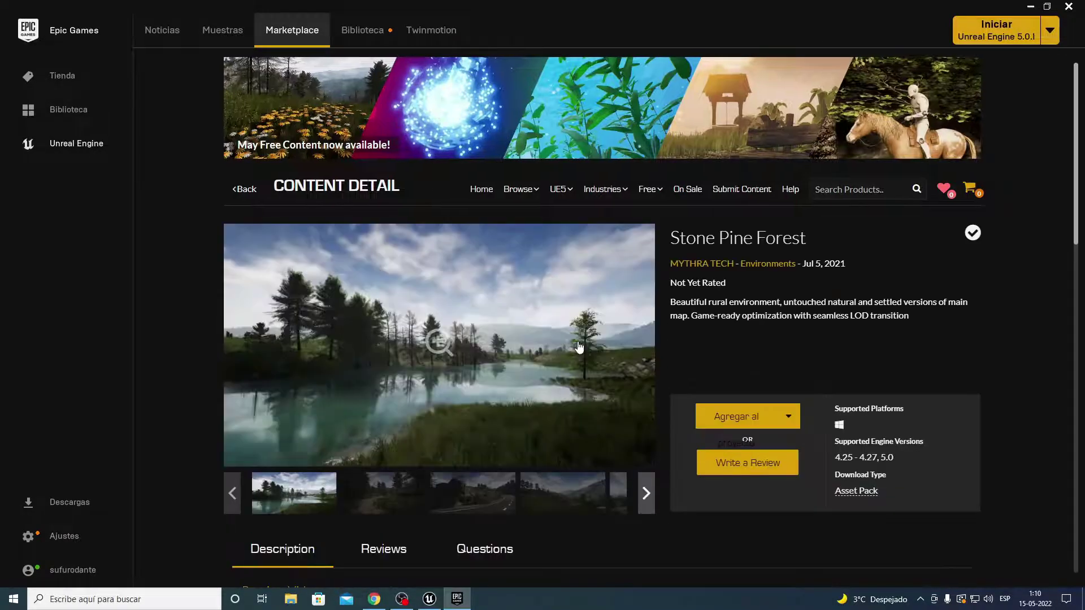
scroll(548, 410, "down", 3)
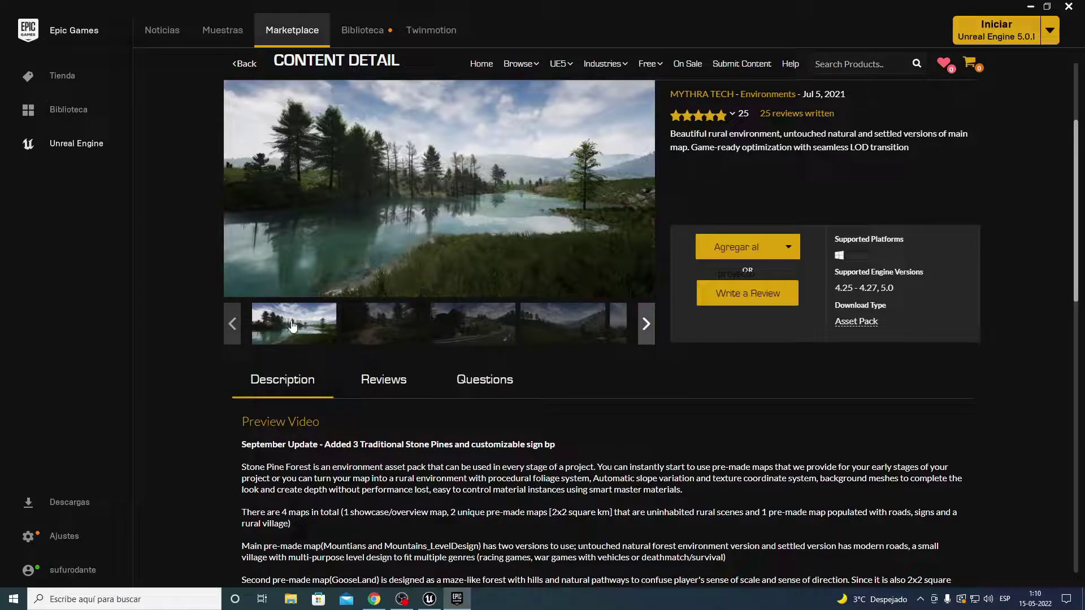
left_click(388, 329)
left_click(484, 326)
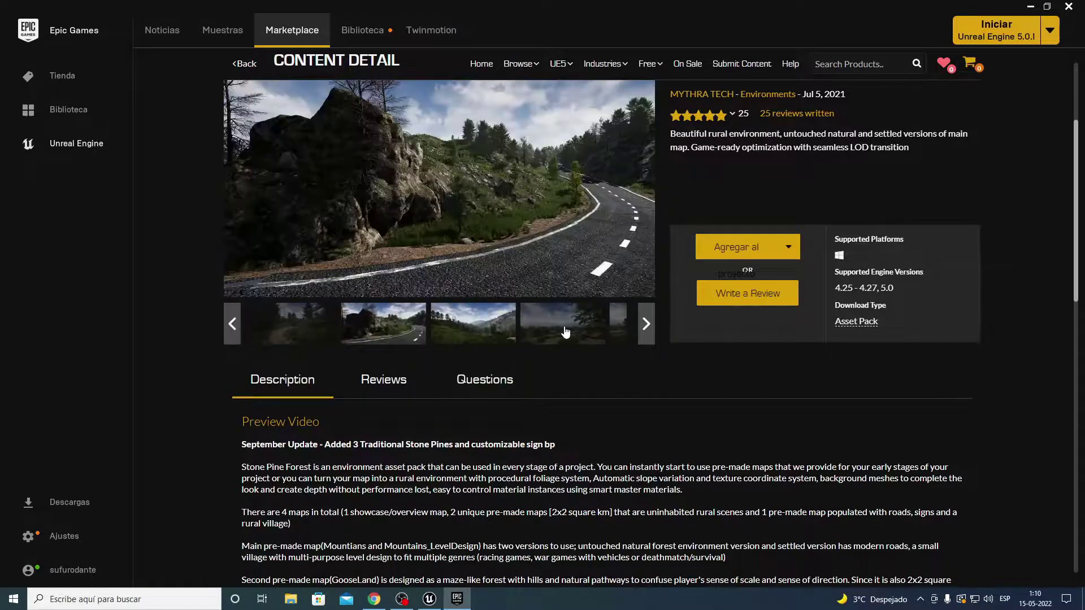
left_click(561, 329)
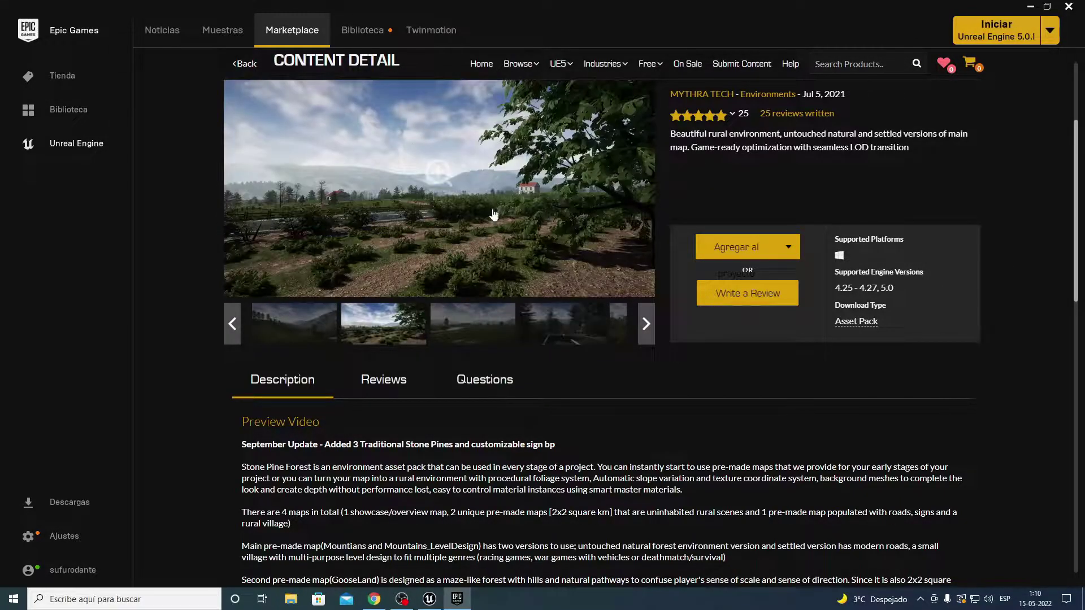
left_click(575, 321)
left_click(568, 332)
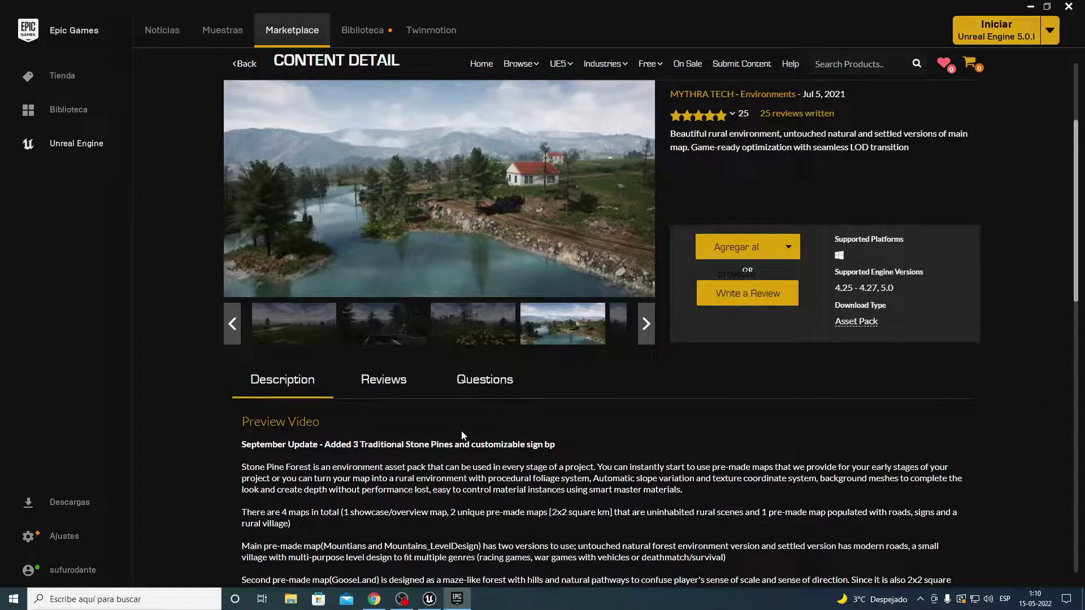
Return to the Unreal editor and fly the Traditional_Map camera toward the hillside.
left_click(430, 599)
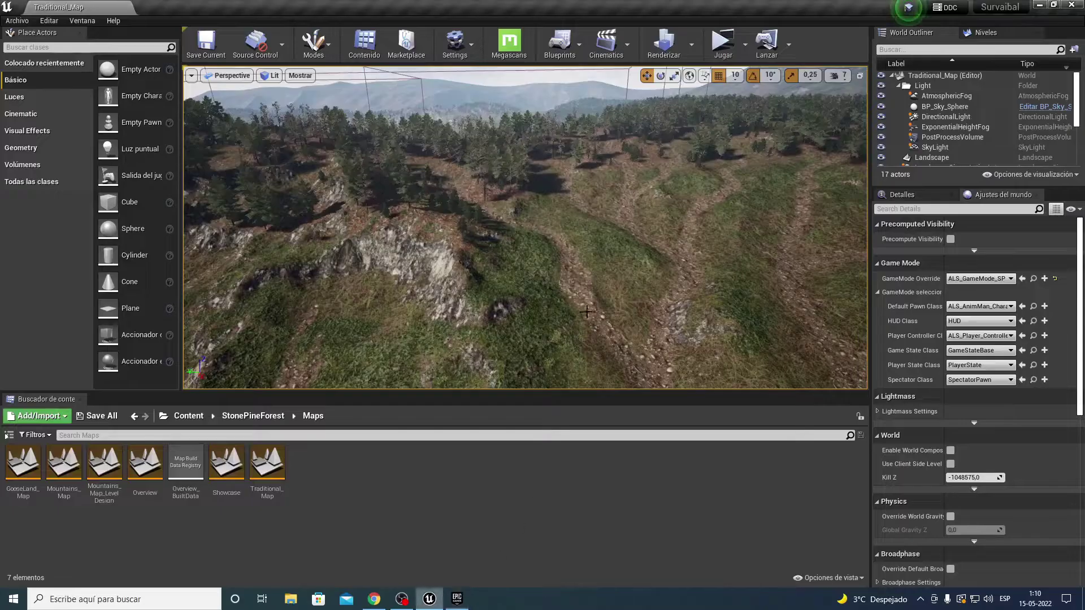
mouse_move(513, 218)
right_mouse_down()
mouse_move(532, 222)
mouse_move(517, 219)
right_mouse_up()
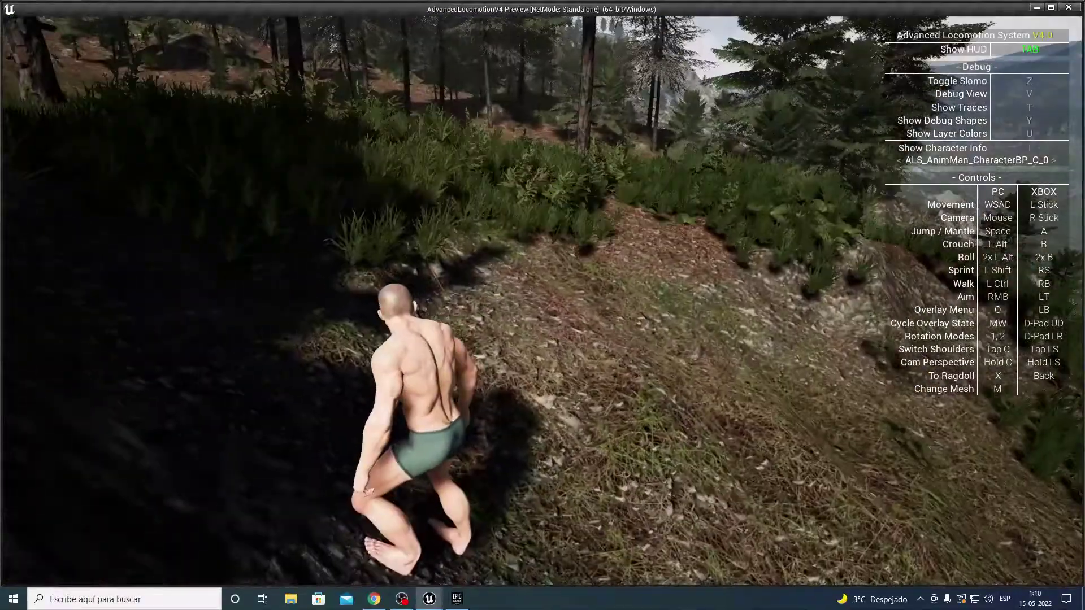
Hide the game controls list and toggle the in-game overlay menu on and off.
key("Tab")
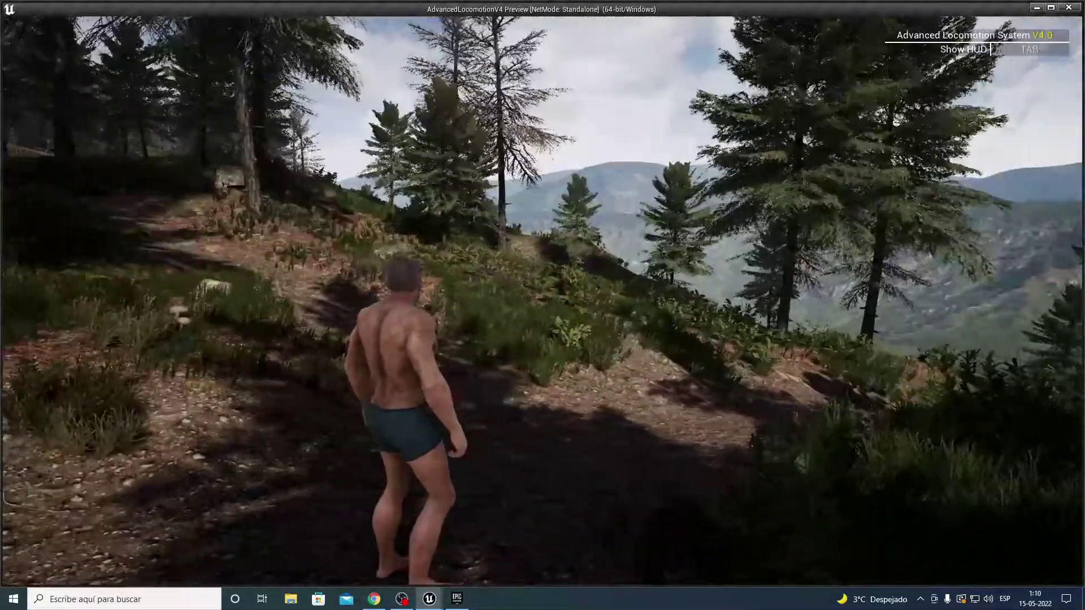
key("q")
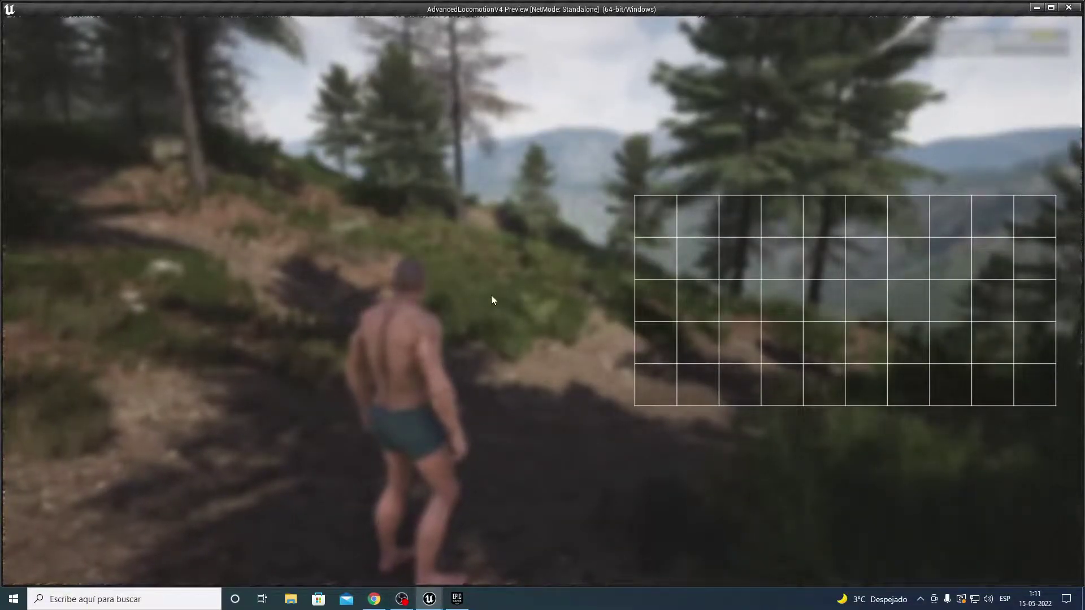
key("q")
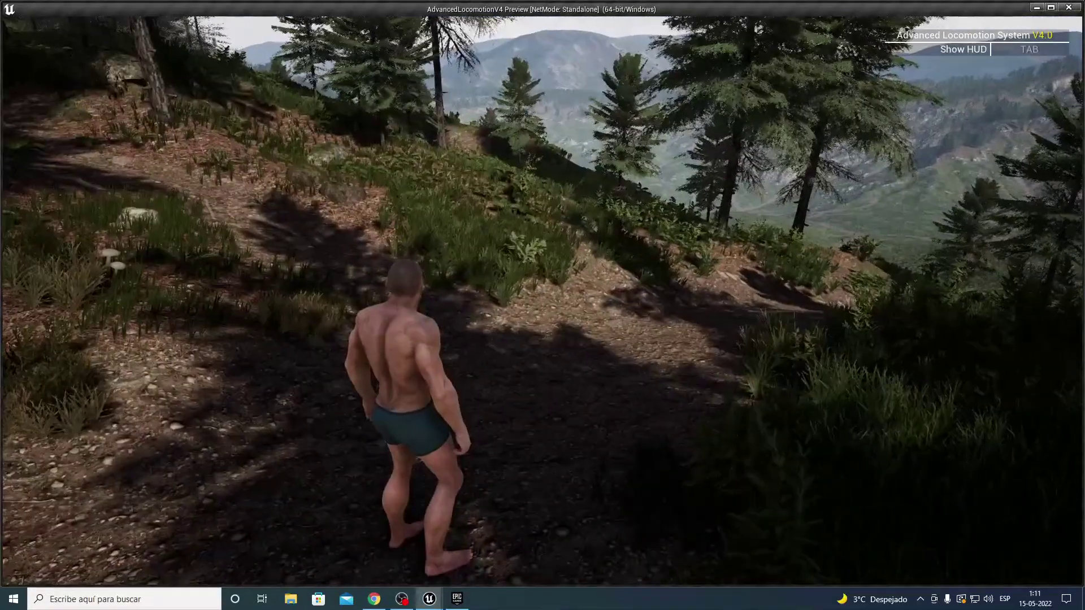
Run the character forward through the forest, jump, then exit the preview.
key("w")
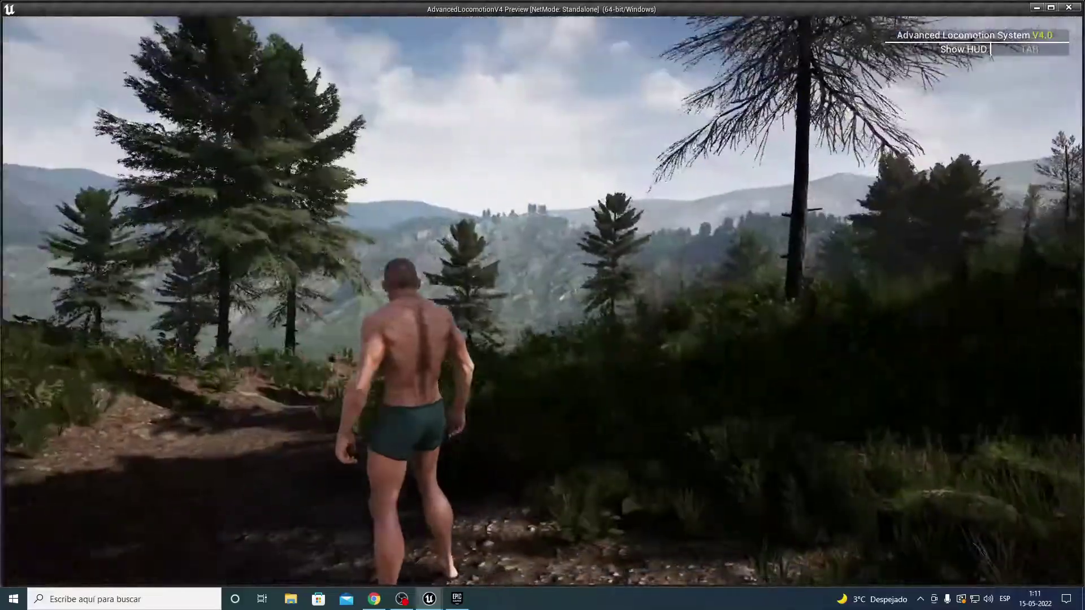
key("w")
key("space")
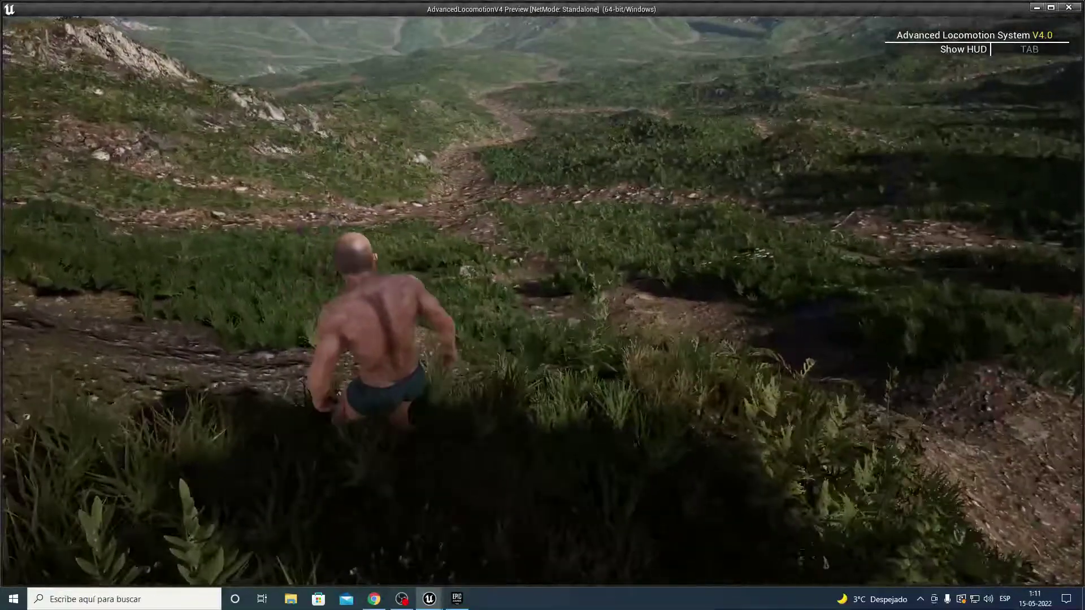
key("Escape")
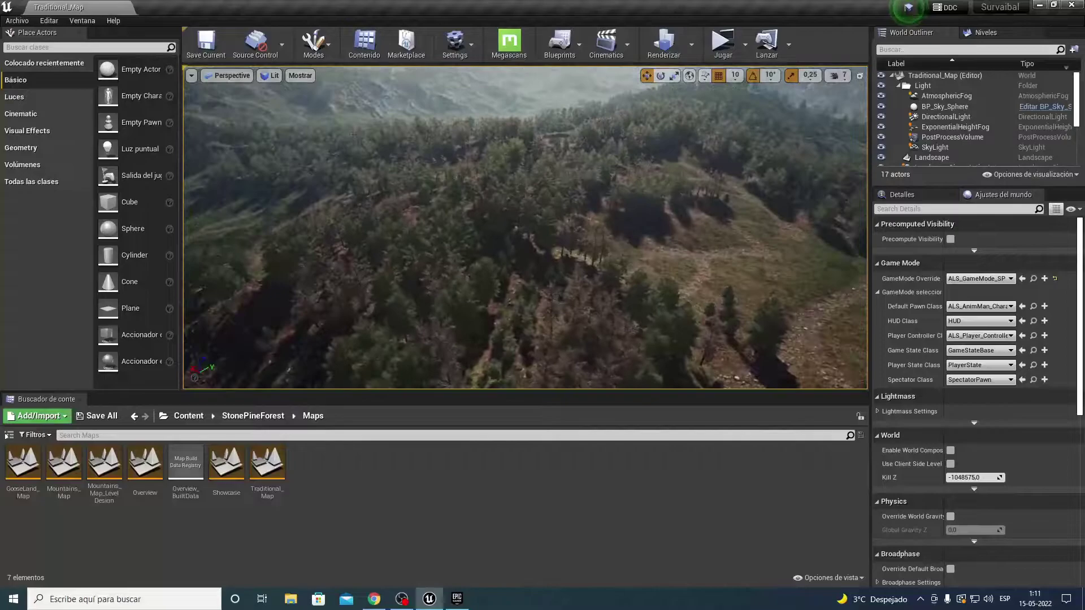
Load the Showcase map from StonePineForest's Maps folder and fly over its landscape.
left_click(189, 419)
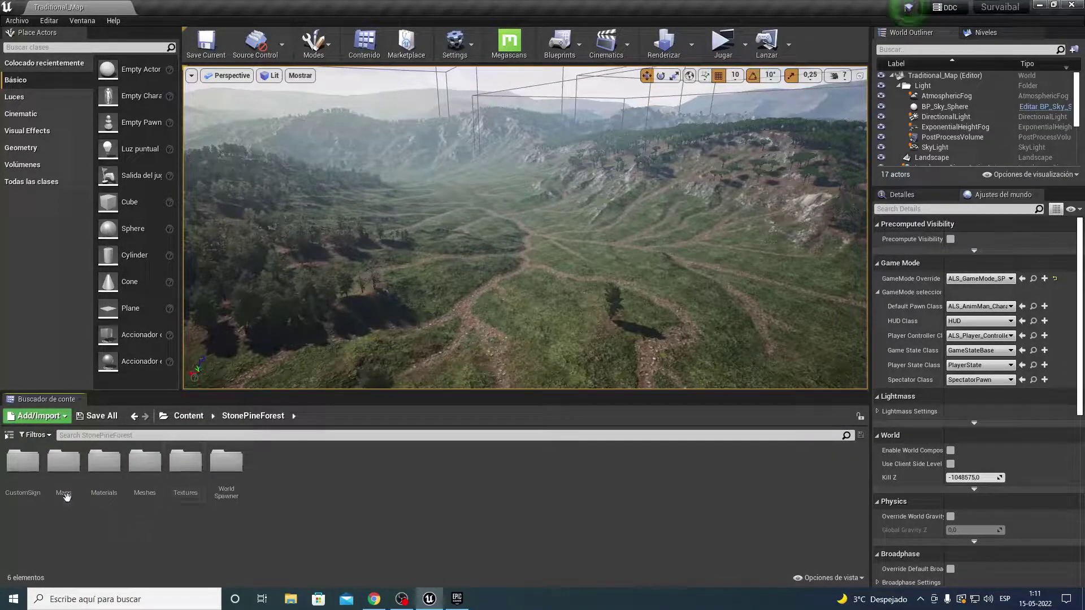
double_click(65, 479)
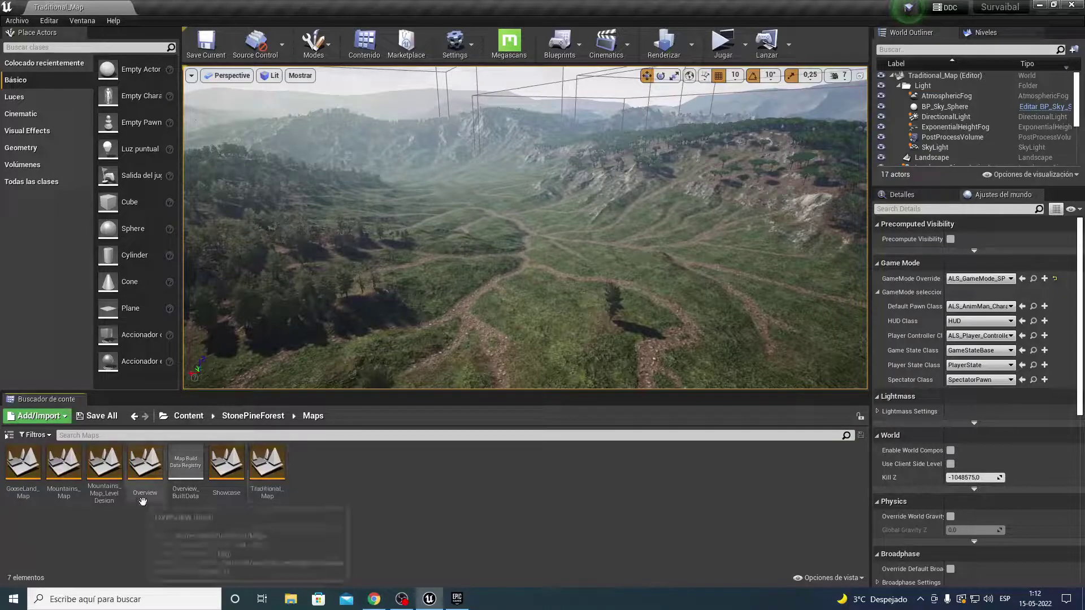
double_click(226, 470)
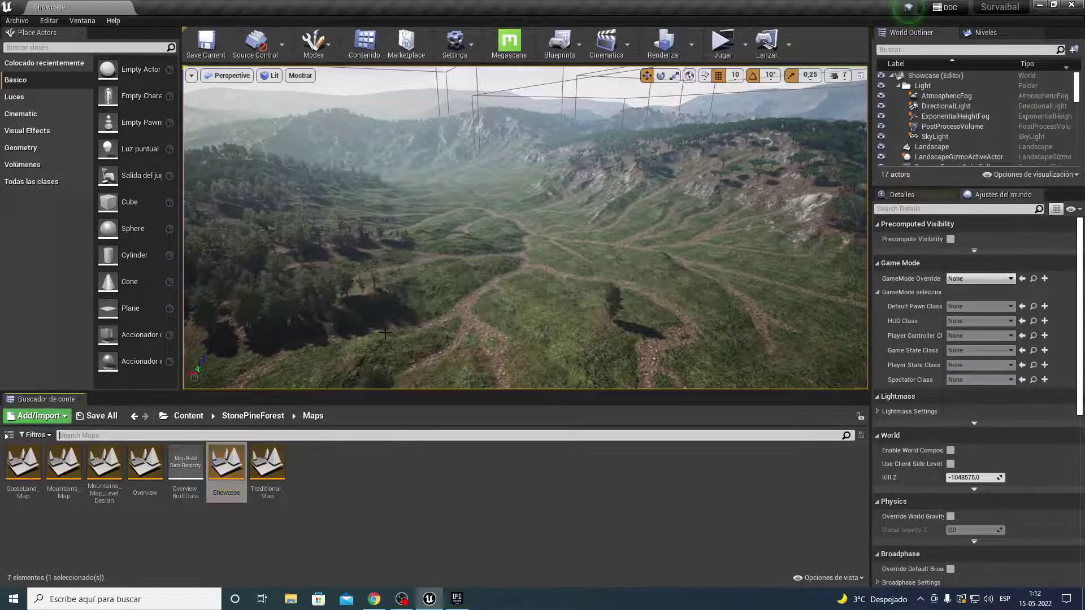
right_click_drag(445, 306, 428, 310)
Select the lake's water plane, view it from above, and show its transform properties.
left_click(403, 304)
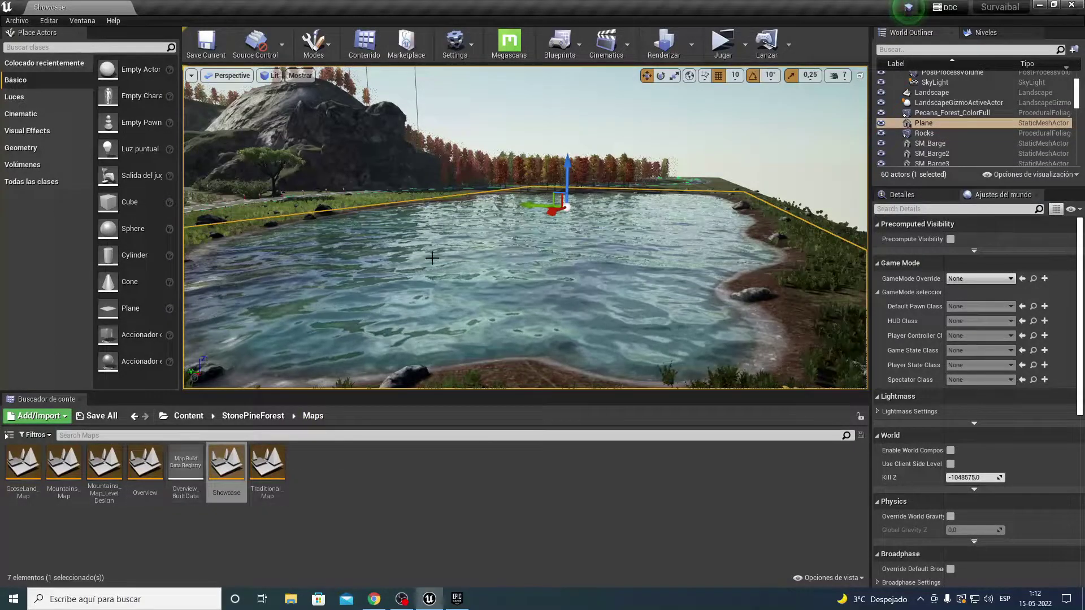
right_click_drag(432, 257, 432, 258)
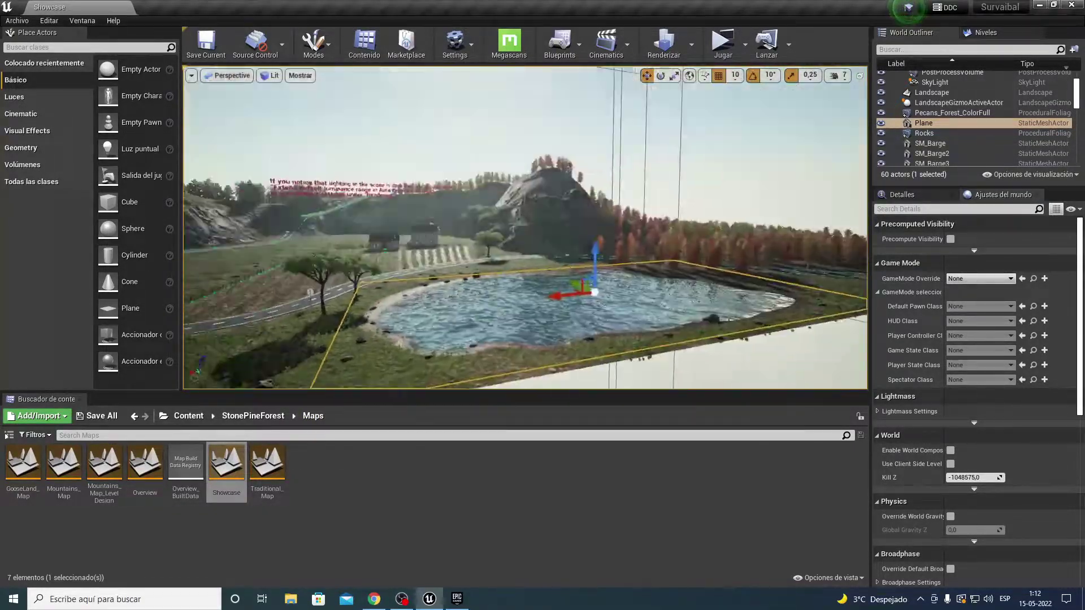
right_click_drag(785, 267, 786, 267)
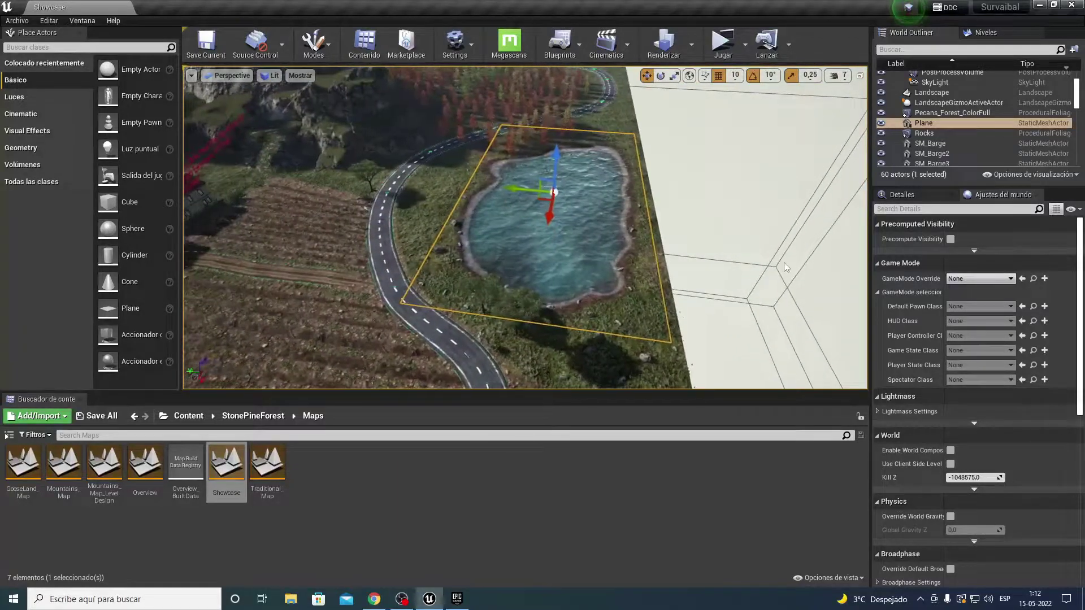
left_click(926, 196)
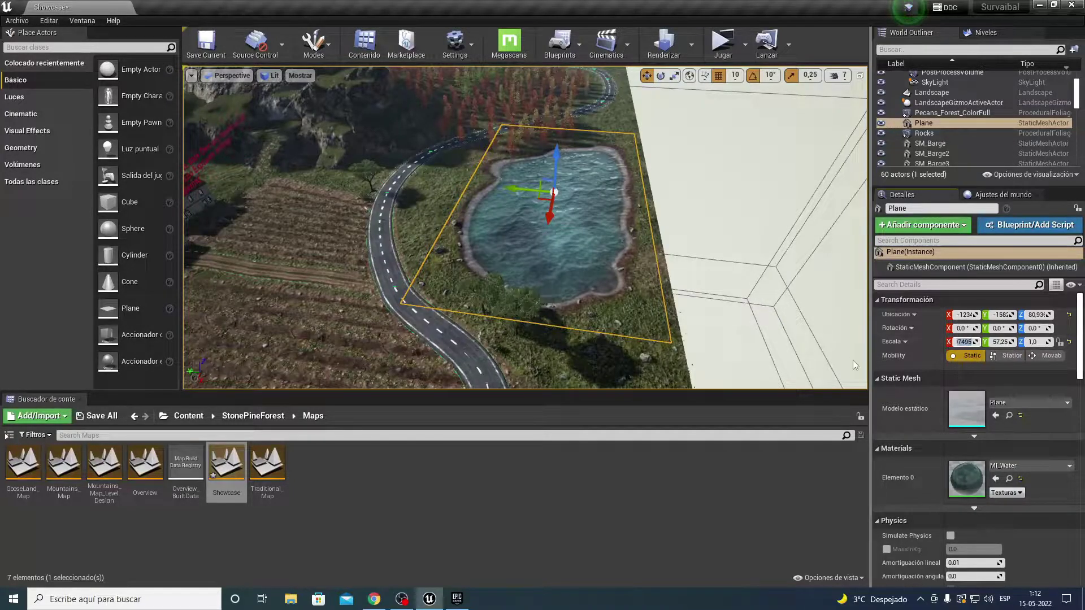
Set the water plane's X scale to 200 and inspect the pond from several angles.
type("200")
key("Return")
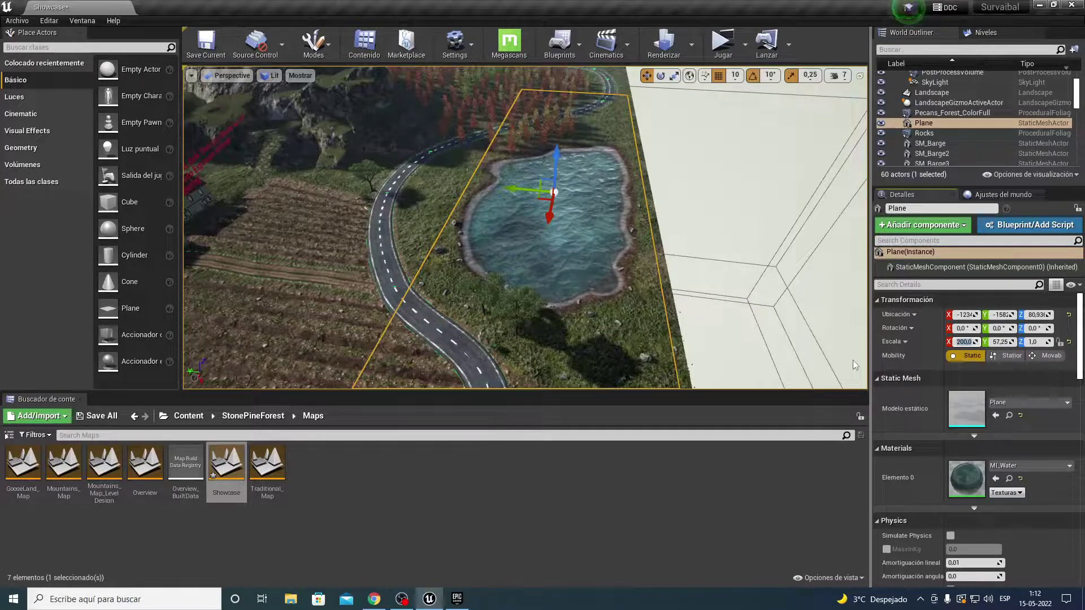
right_click_drag(853, 365, 831, 373)
right_click_drag(647, 183, 647, 184)
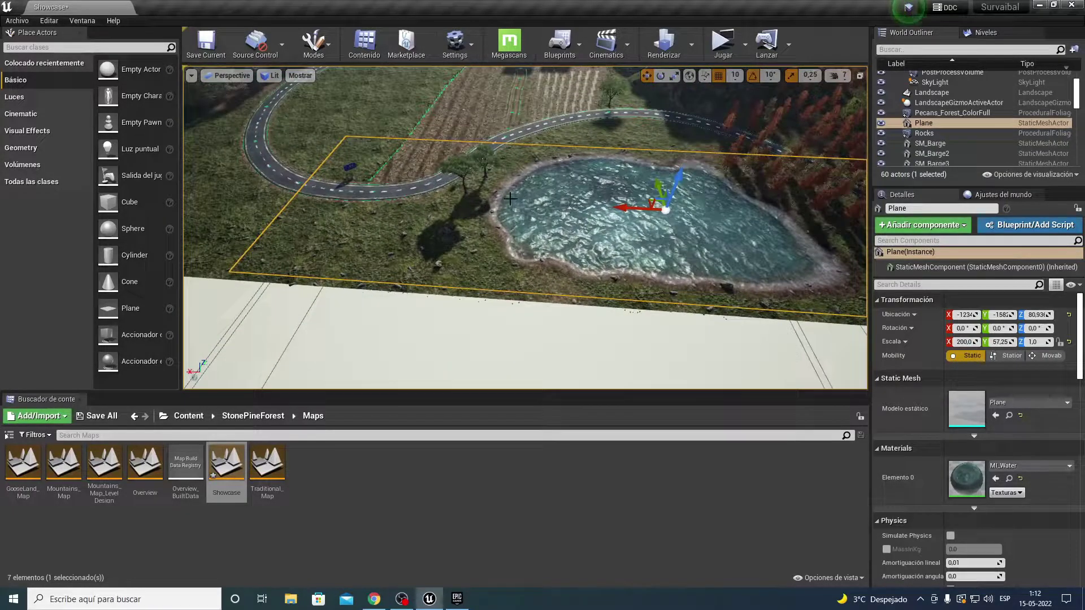
right_click_drag(526, 254, 527, 254)
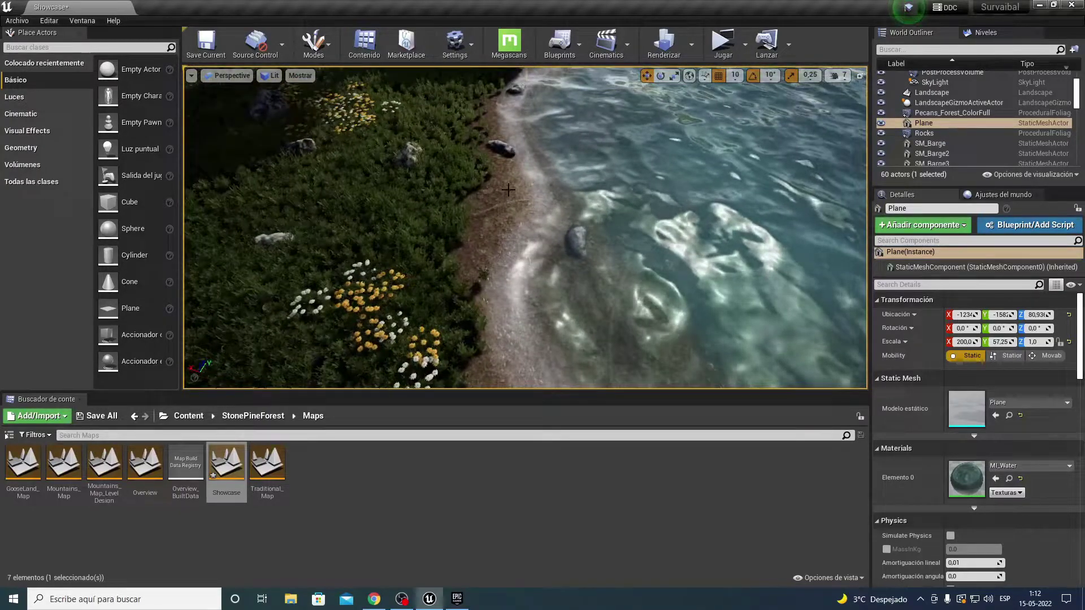
right_click_drag(676, 182, 675, 182)
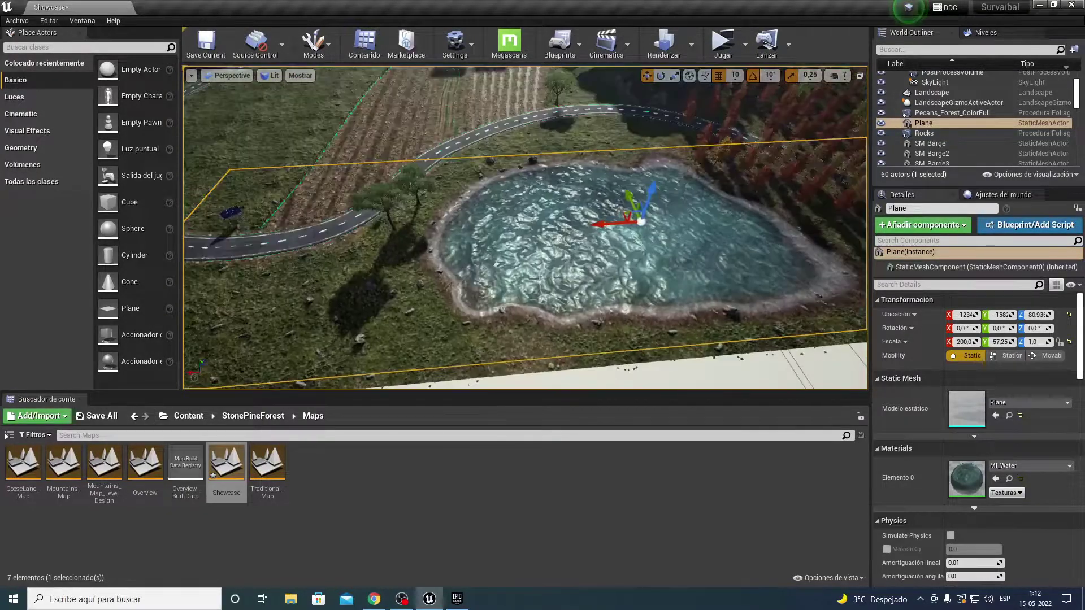
Raise the water plane higher to flood the surrounding terrain.
left_click_drag(636, 199, 636, 196)
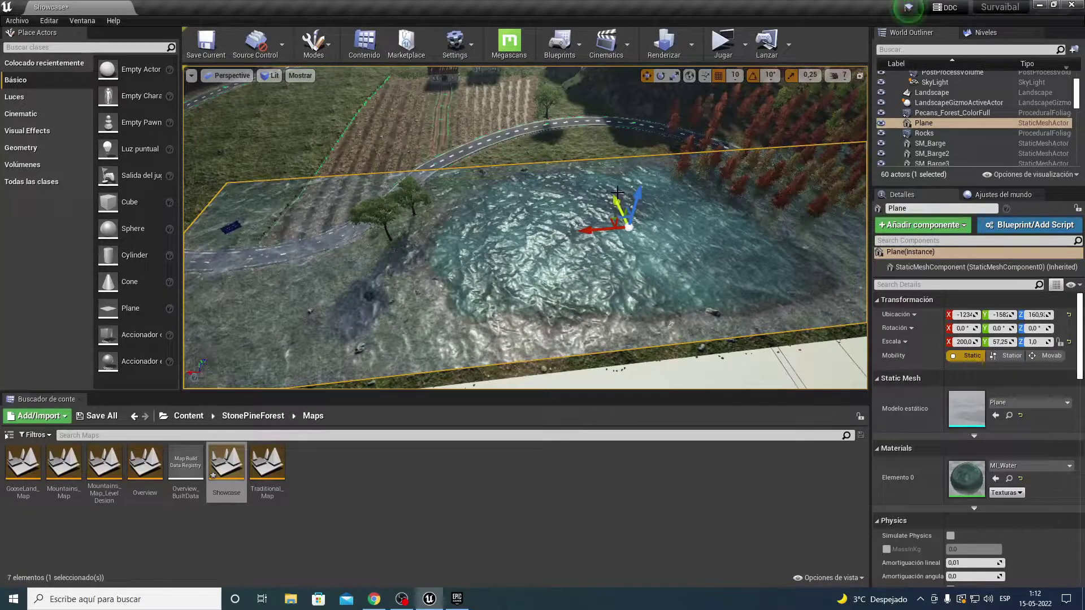
left_click_drag(636, 194, 637, 192)
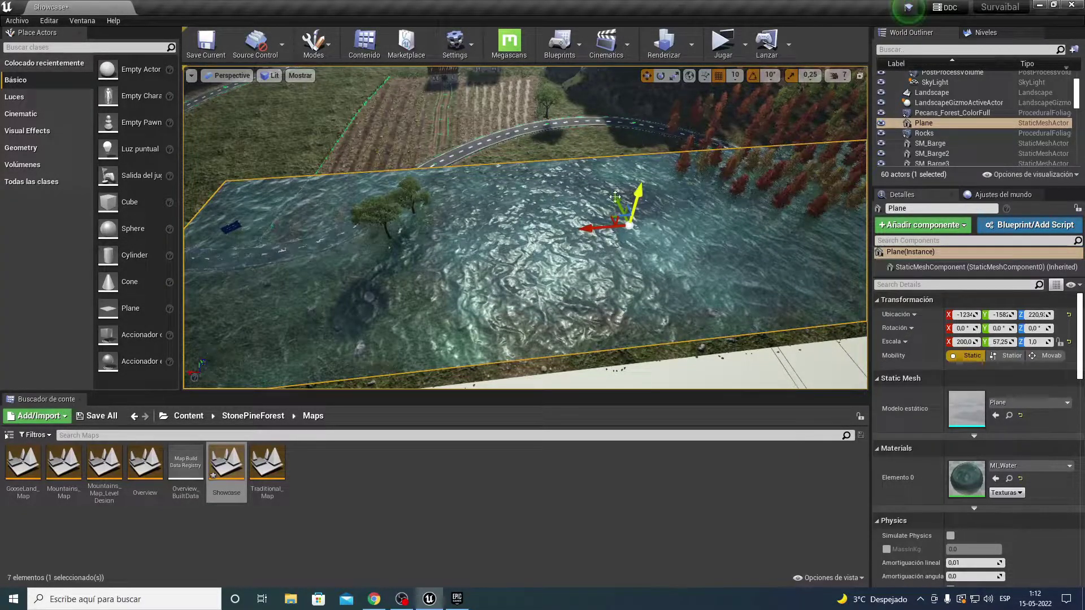
right_click_drag(701, 256, 701, 255)
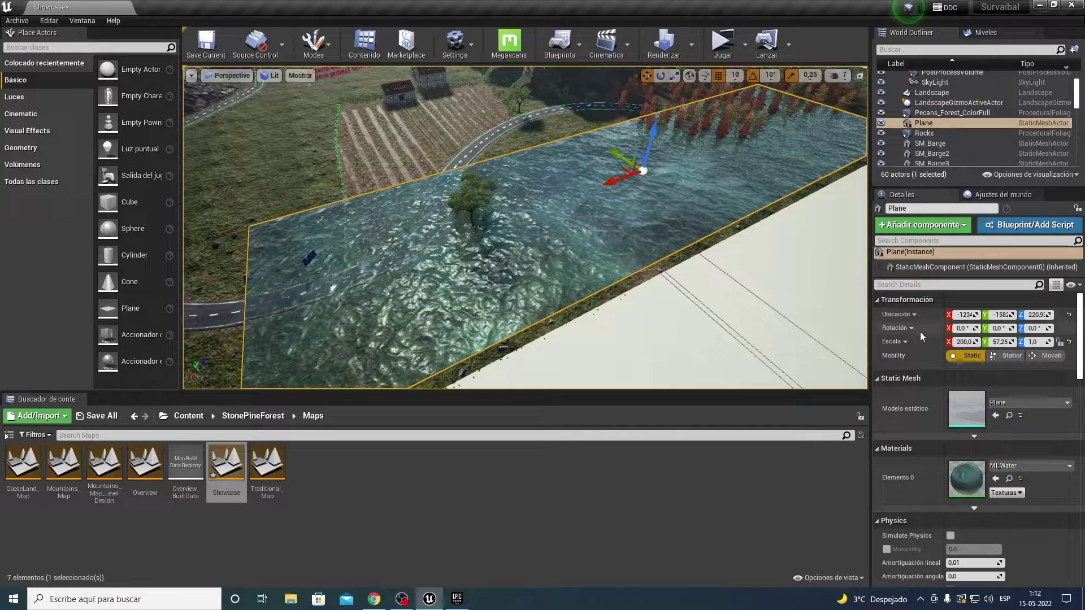
Undo the raise and drag the water plane's X scale down to about 100, then open Overview.
left_click(1069, 342)
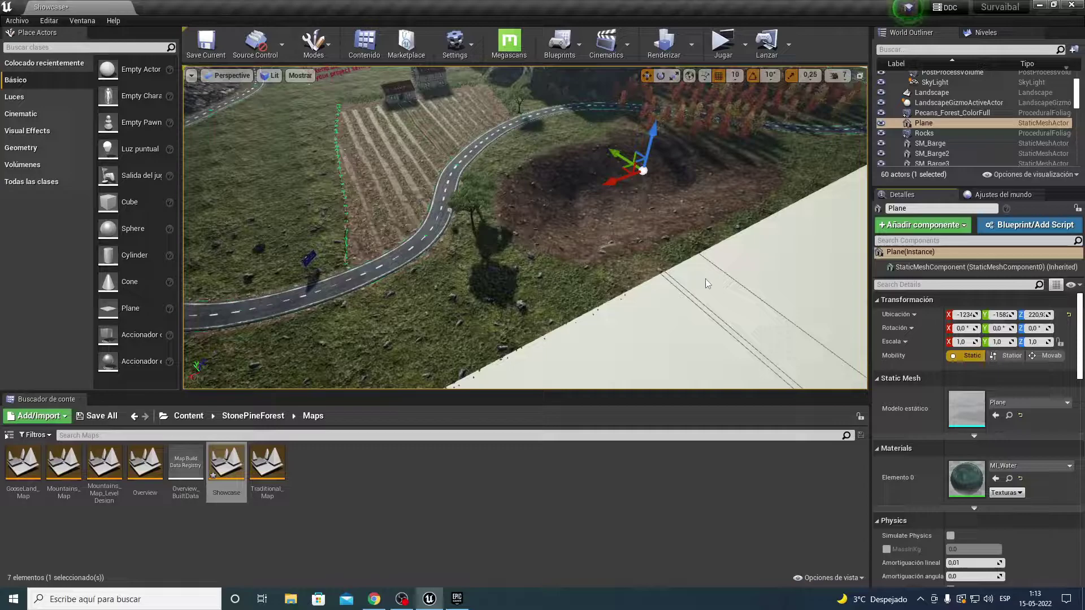
key("ctrl+z")
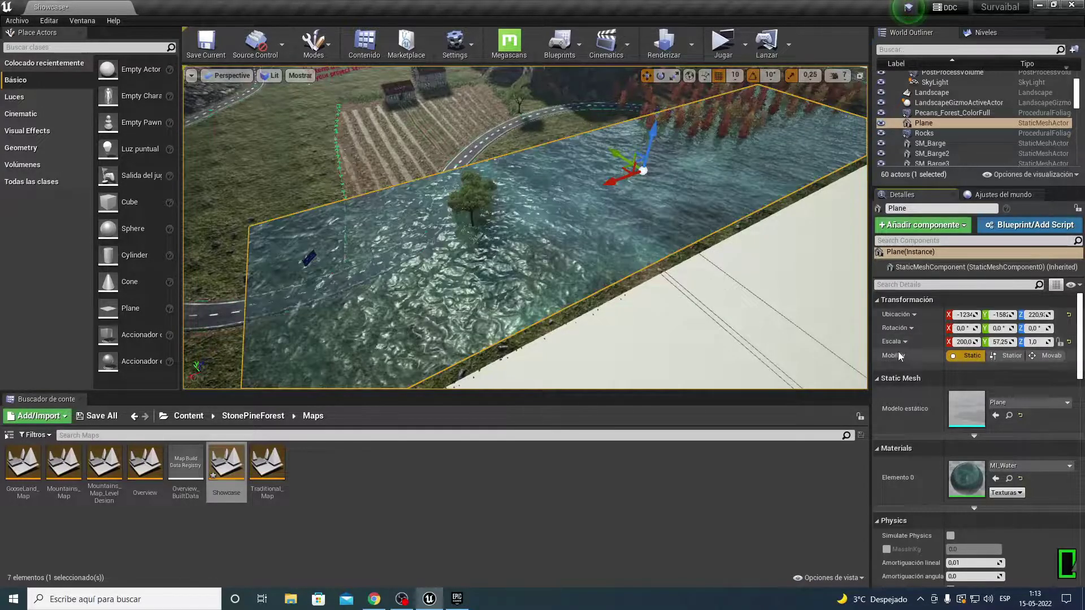
key("ctrl+z")
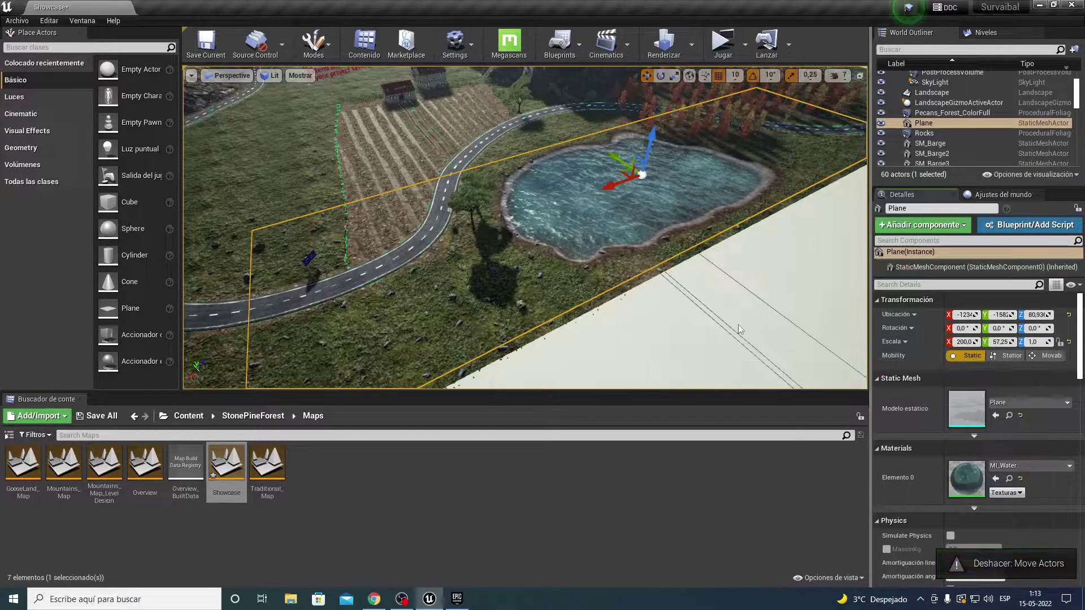
left_click_drag(964, 342, 738, 328)
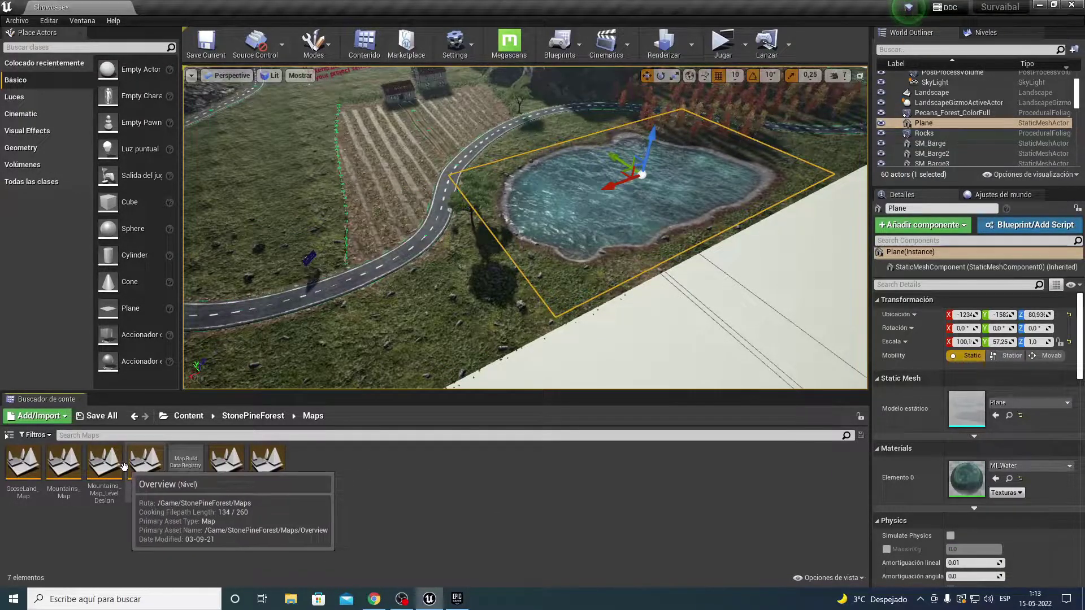
double_click(158, 476)
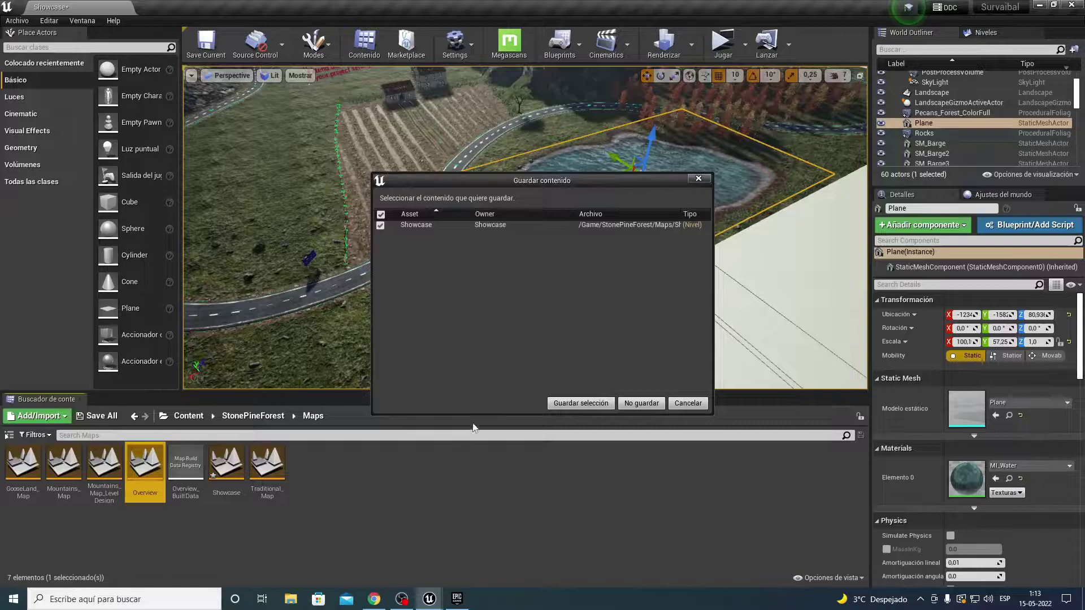
Discard the Showcase changes with 'No guardar' so the Overview map loads.
left_click(642, 403)
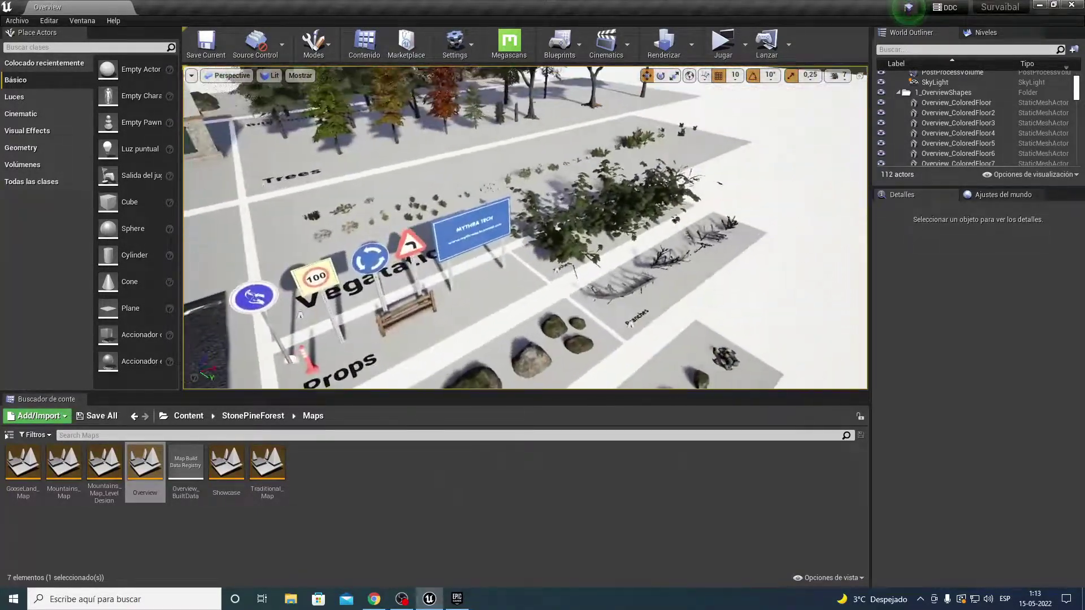
Frame SM_Road_Turn and duplicate the T-shaped road crossing.
left_click(524, 242)
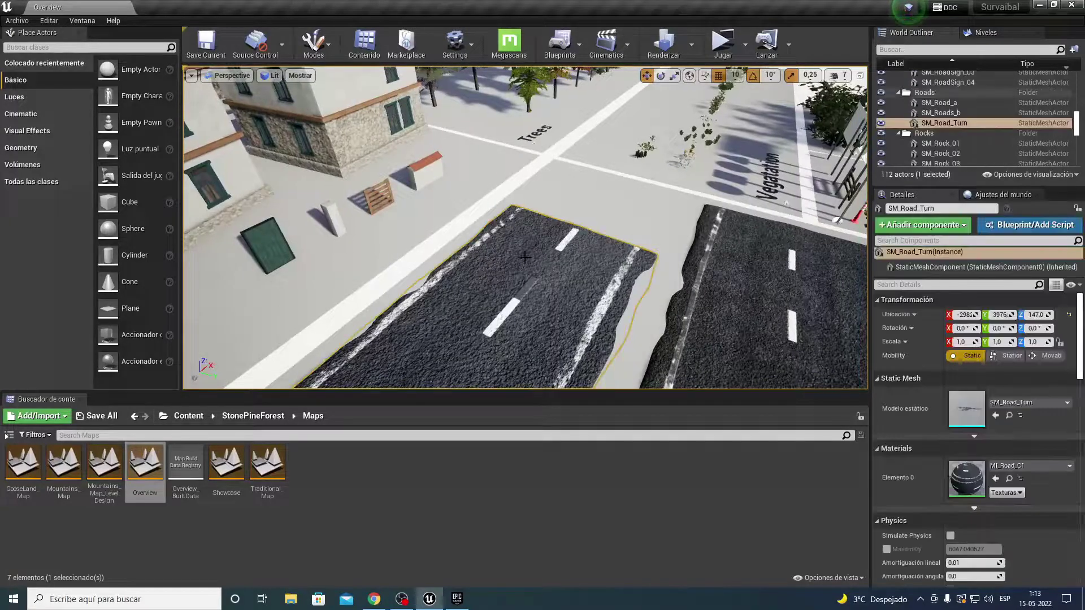
key("f")
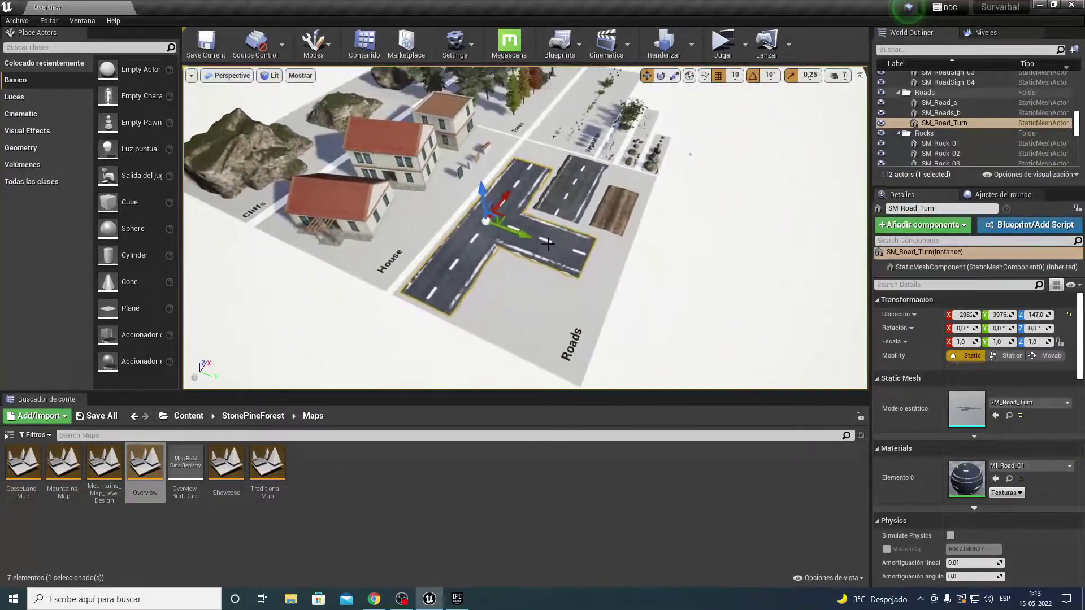
left_click(569, 193)
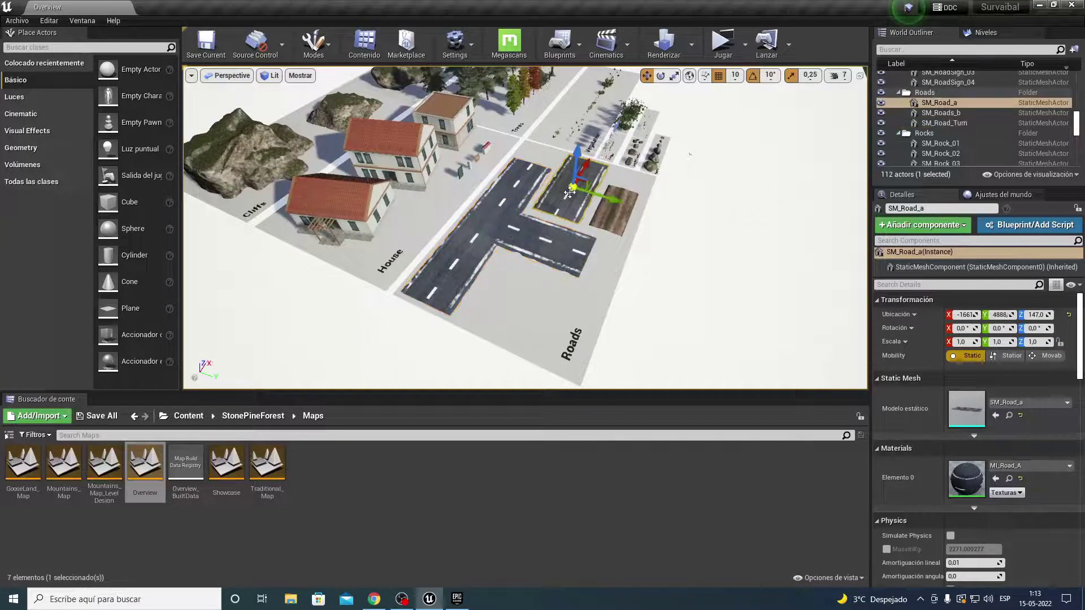
left_click(512, 228)
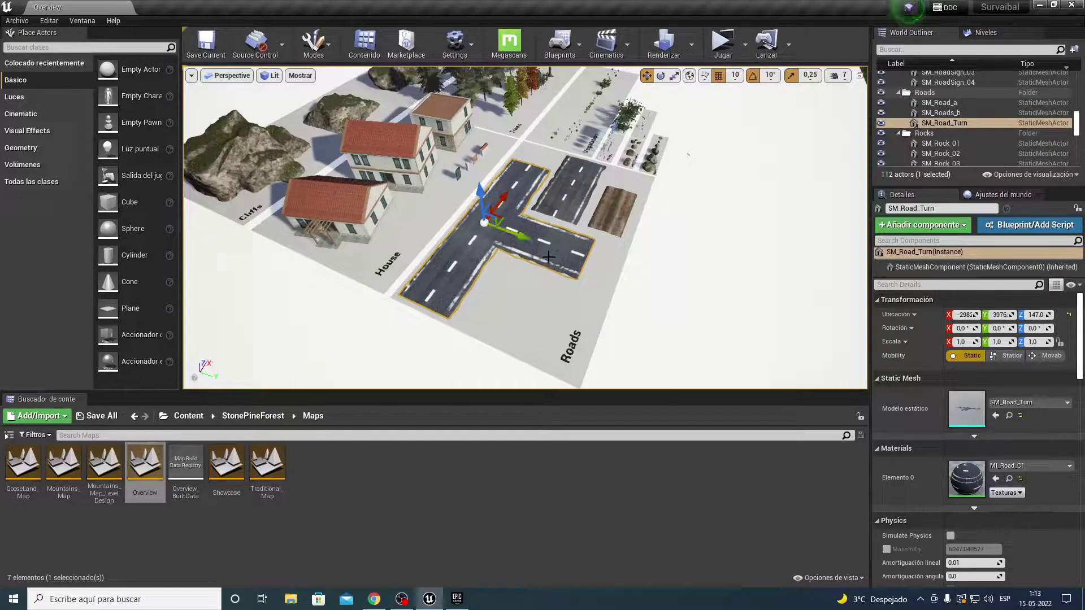
key("ctrl+w")
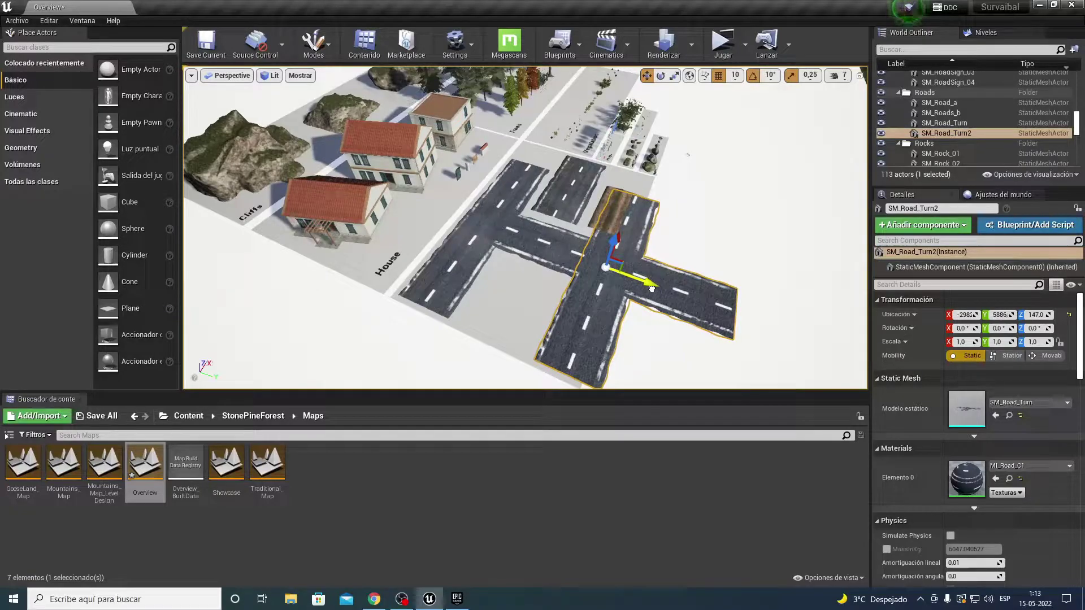
Fly down to the houses, through a wall into a room, then past the rocks along the road.
mouse_move(650, 289)
right_mouse_down()
mouse_move(622, 271)
mouse_move(611, 340)
mouse_move(556, 305)
right_mouse_up()
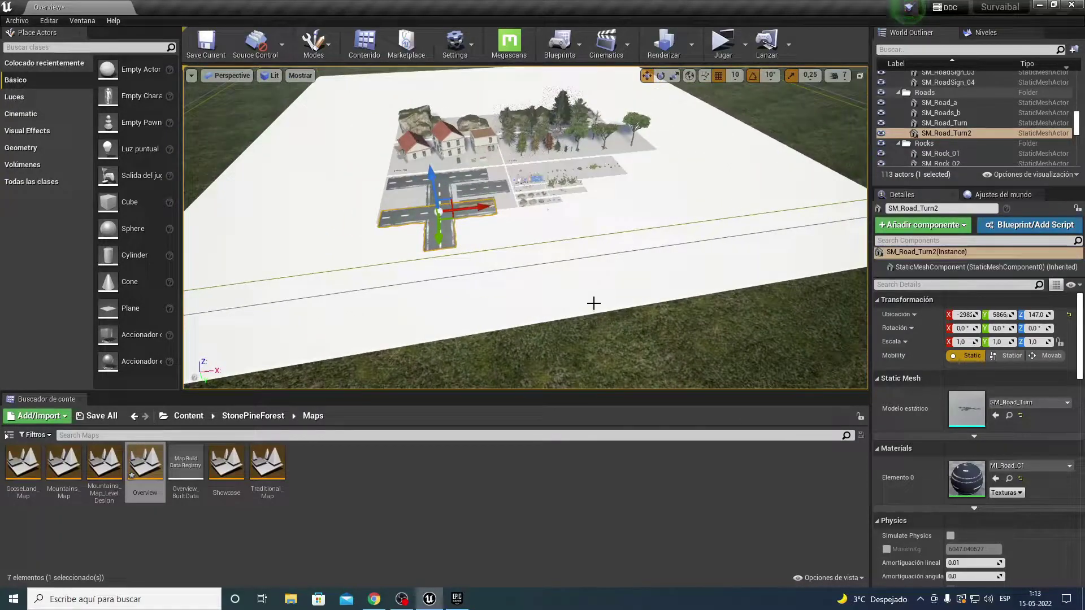
right_click_drag(411, 315, 435, 240)
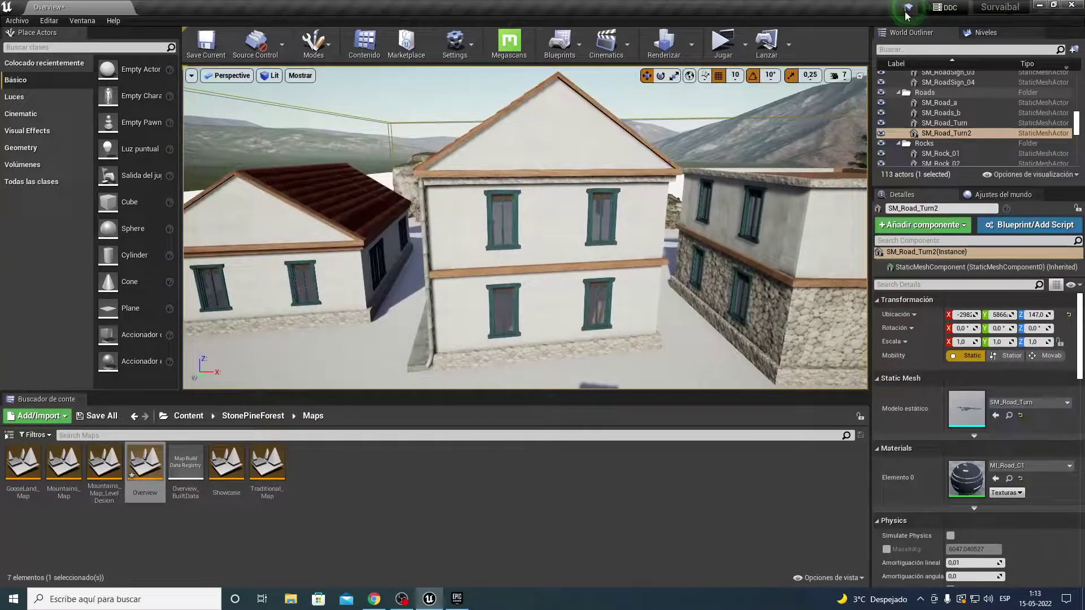
left_click(842, 79)
right_click_drag(778, 180, 807, 116)
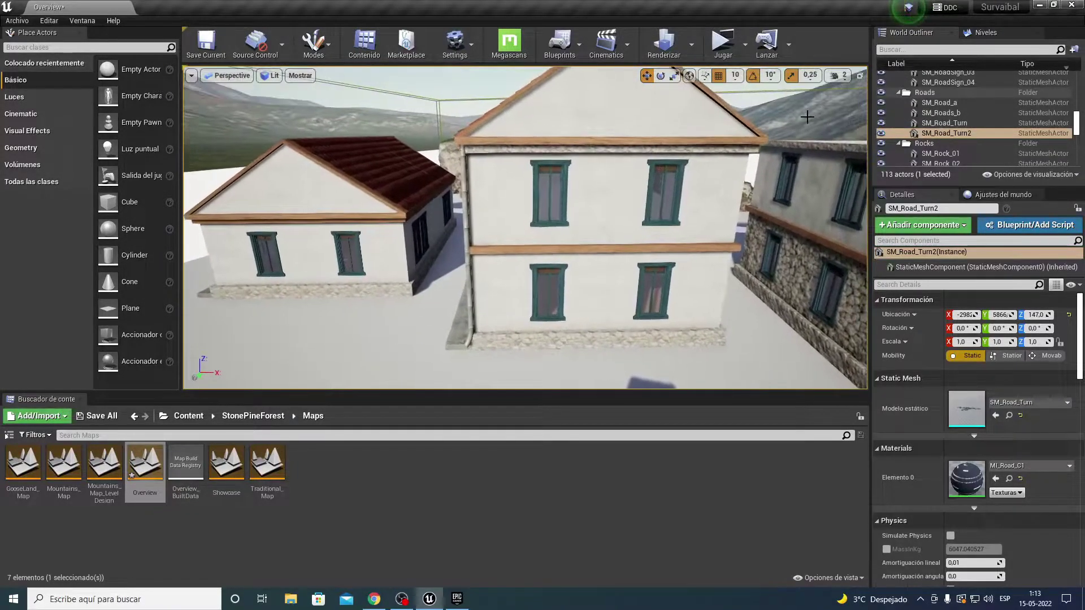
left_click(842, 78)
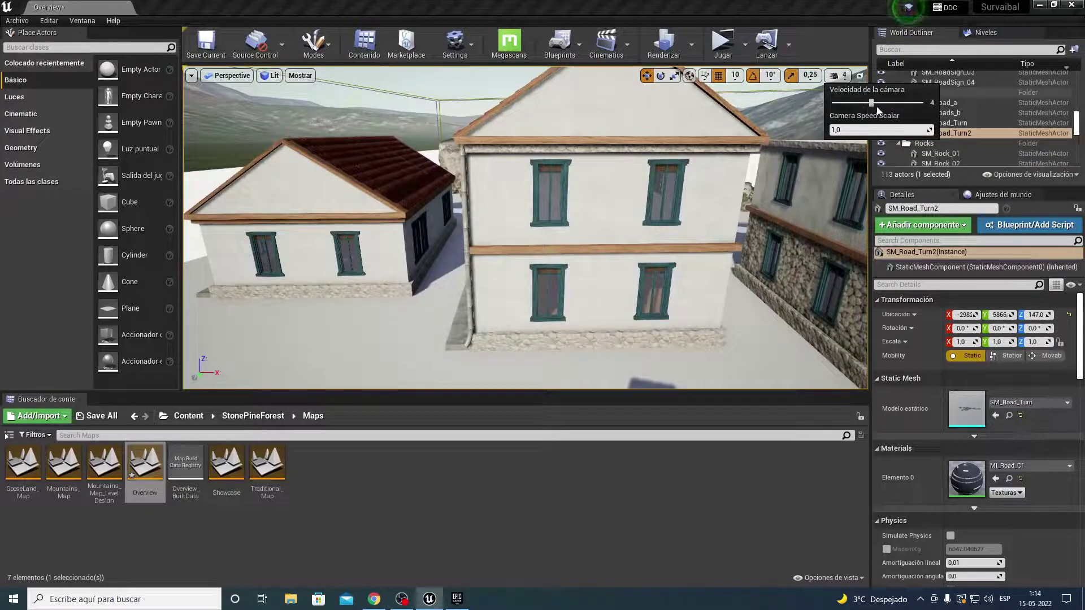
mouse_move(804, 136)
right_mouse_down()
mouse_move(802, 113)
mouse_move(802, 147)
mouse_move(836, 164)
right_mouse_up()
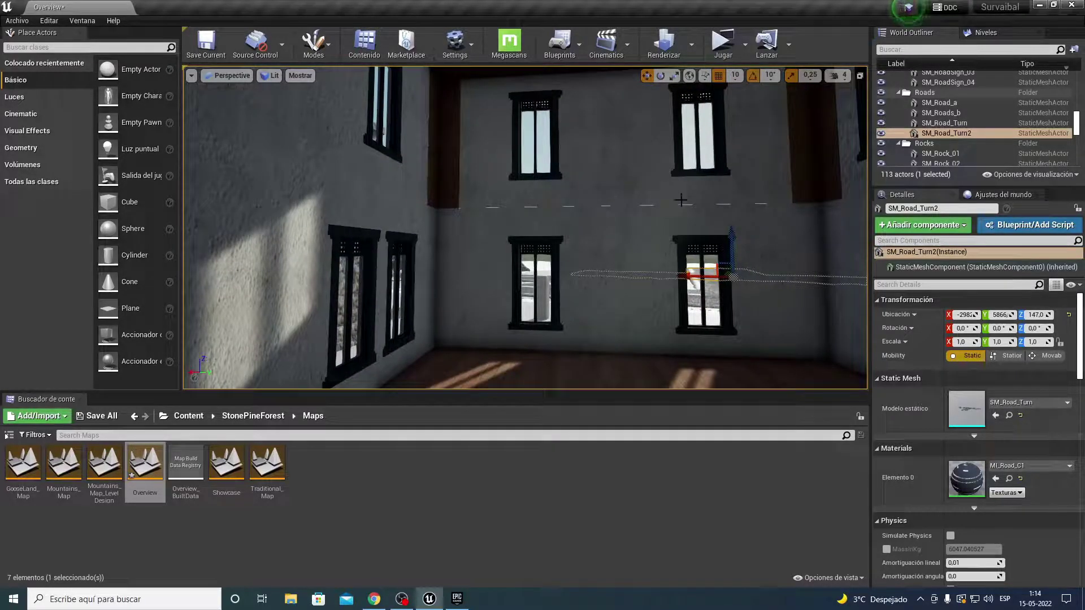
mouse_move(836, 164)
right_mouse_down()
mouse_move(836, 124)
mouse_move(836, 158)
mouse_move(825, 130)
mouse_move(848, 130)
right_mouse_up()
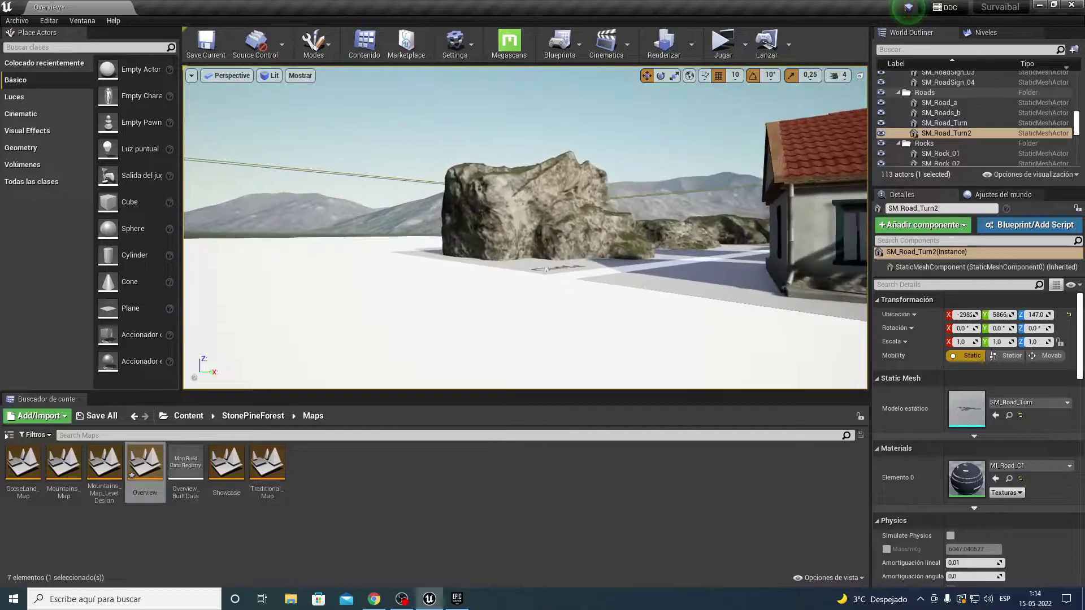
mouse_move(847, 130)
right_mouse_down()
mouse_move(813, 136)
mouse_move(836, 136)
right_mouse_up()
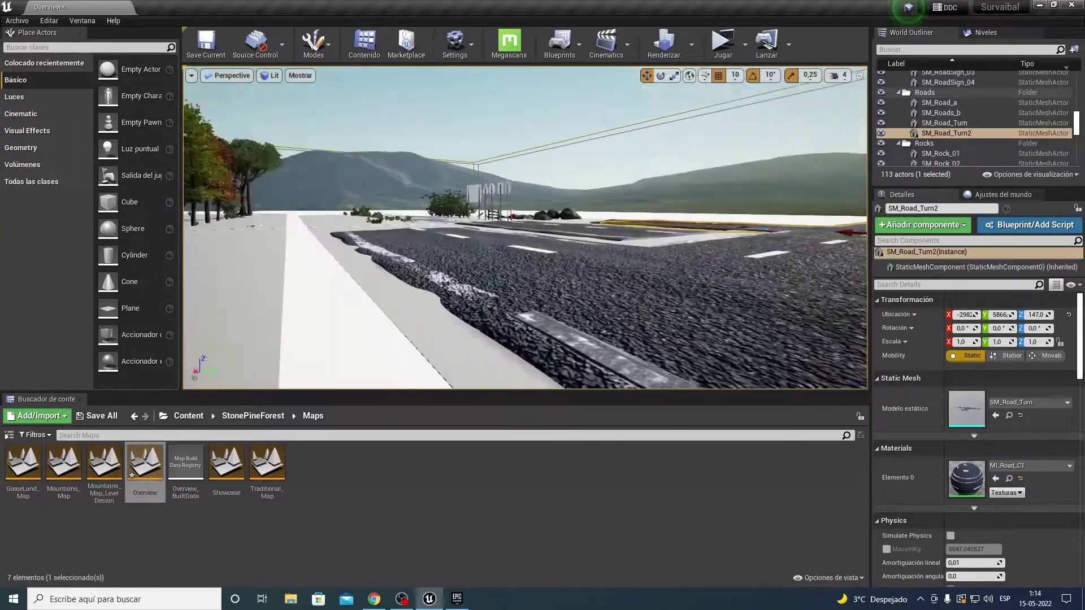
Refocus on the road piece and fly out to overlook the roads, houses, signs and rocks.
key("f")
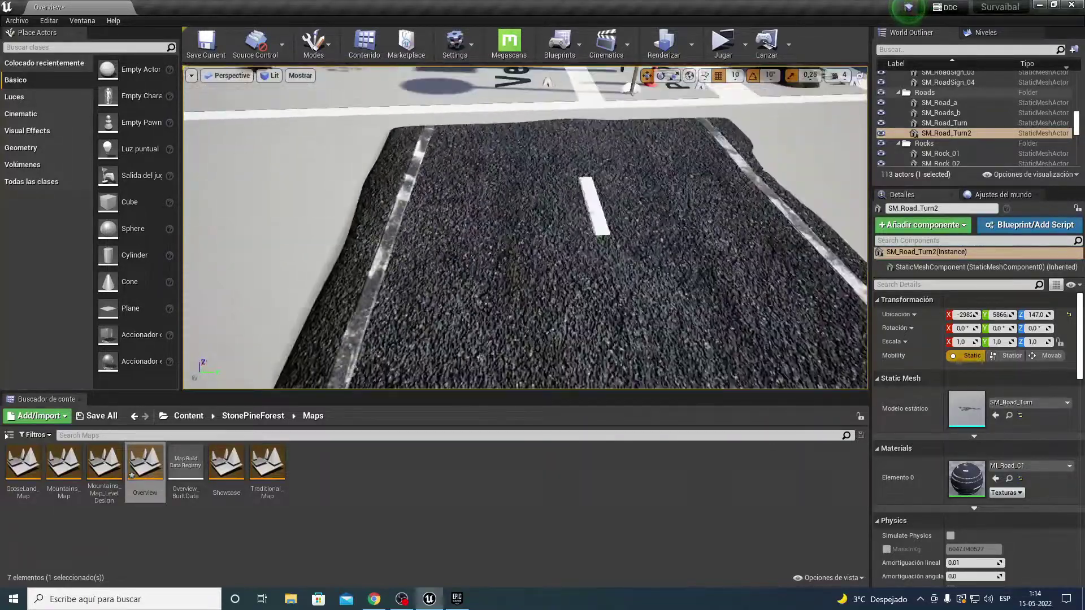
scroll(734, 239, "down", 3)
scroll(735, 239, "down", 3)
scroll(735, 239, "down", 2)
right_click_drag(734, 240, 735, 239)
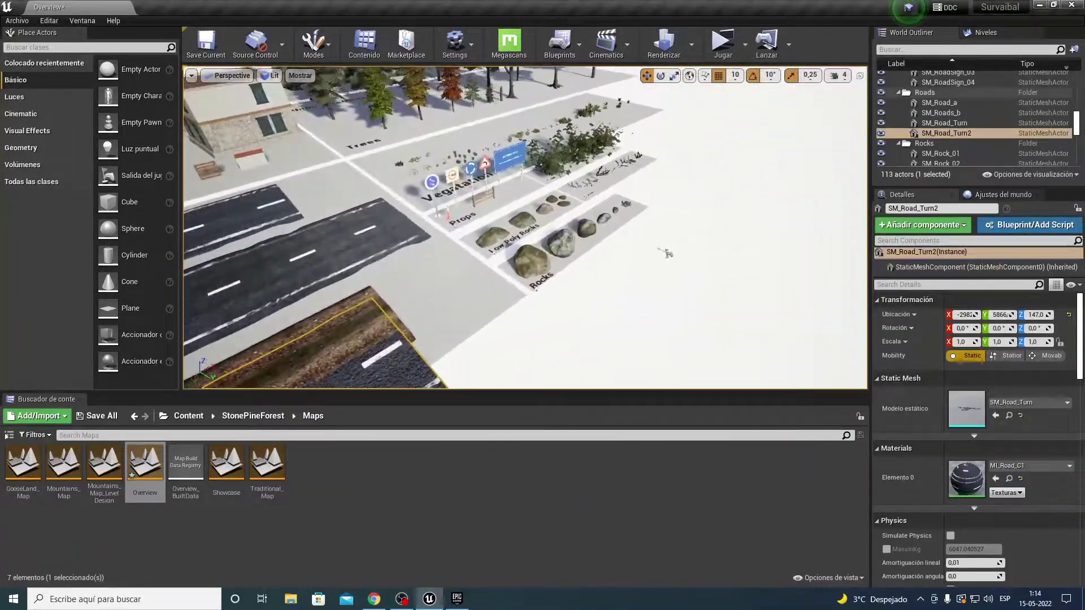
right_click_drag(649, 199, 435, 279)
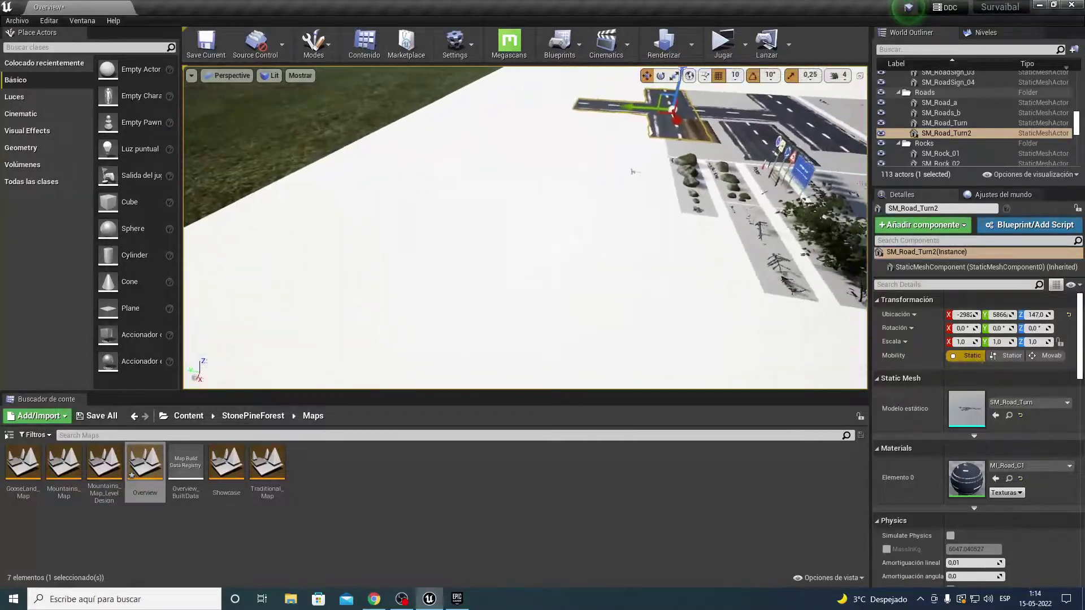
right_click_drag(718, 153, 718, 153)
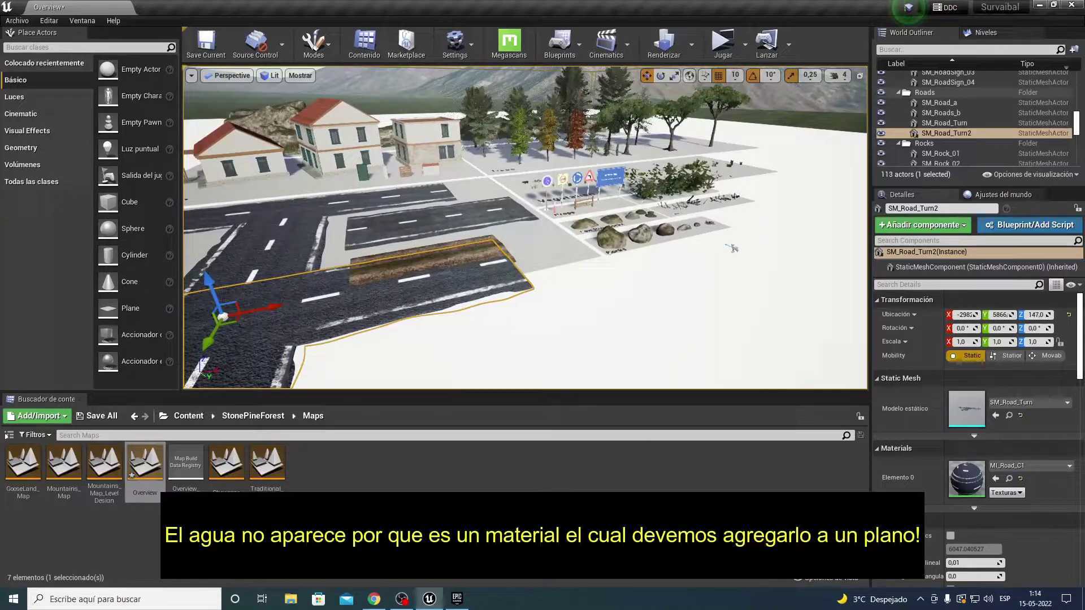
Open Mountains_Map_LevelDesign without saving Overview and raise camera speed from 4 to 8.
double_click(113, 487)
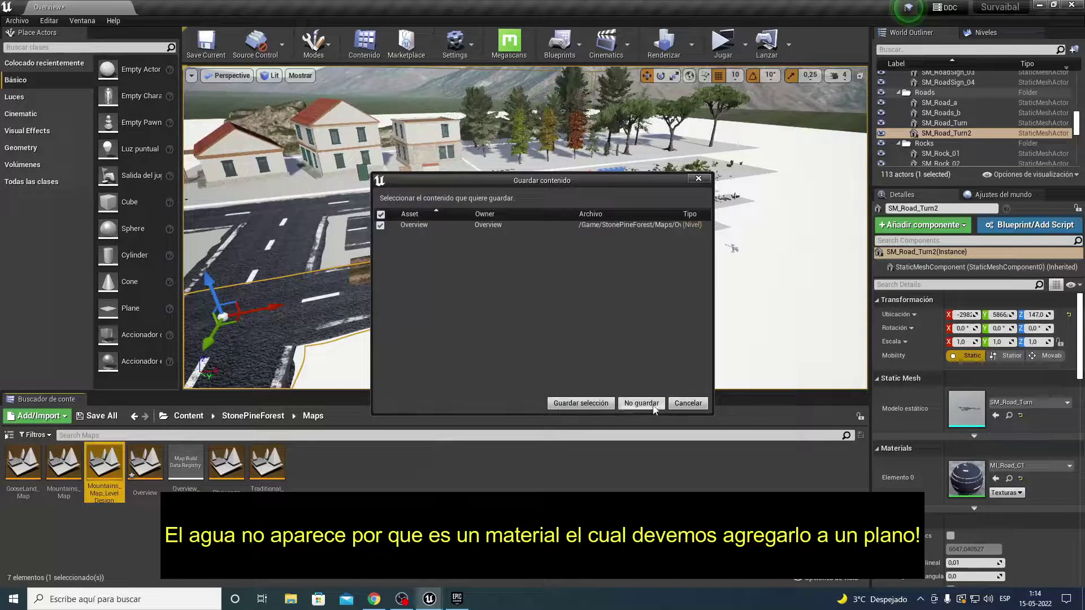
left_click(644, 405)
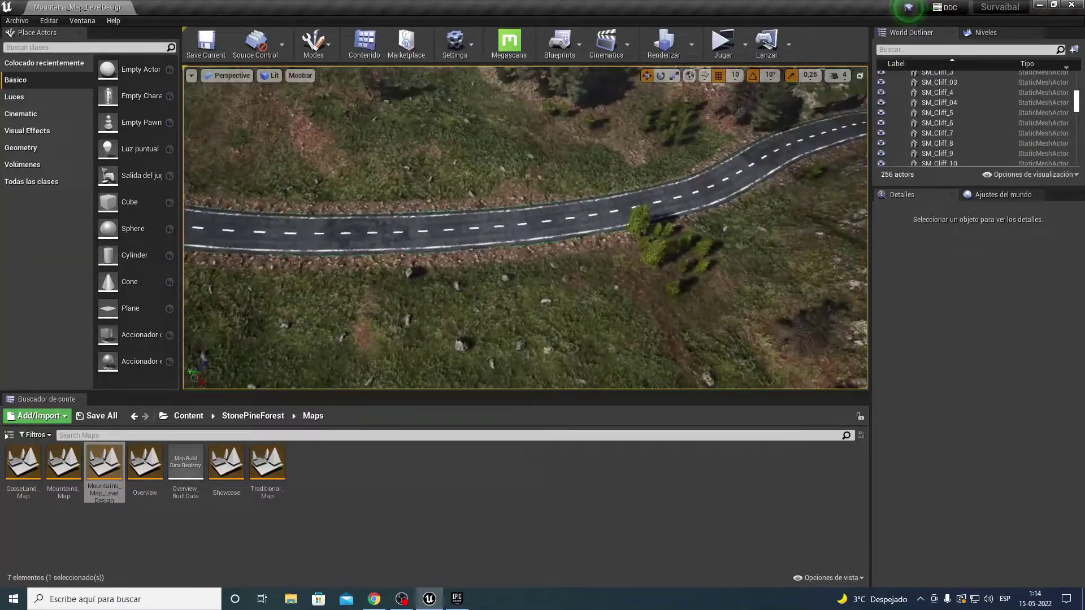
left_click(841, 76)
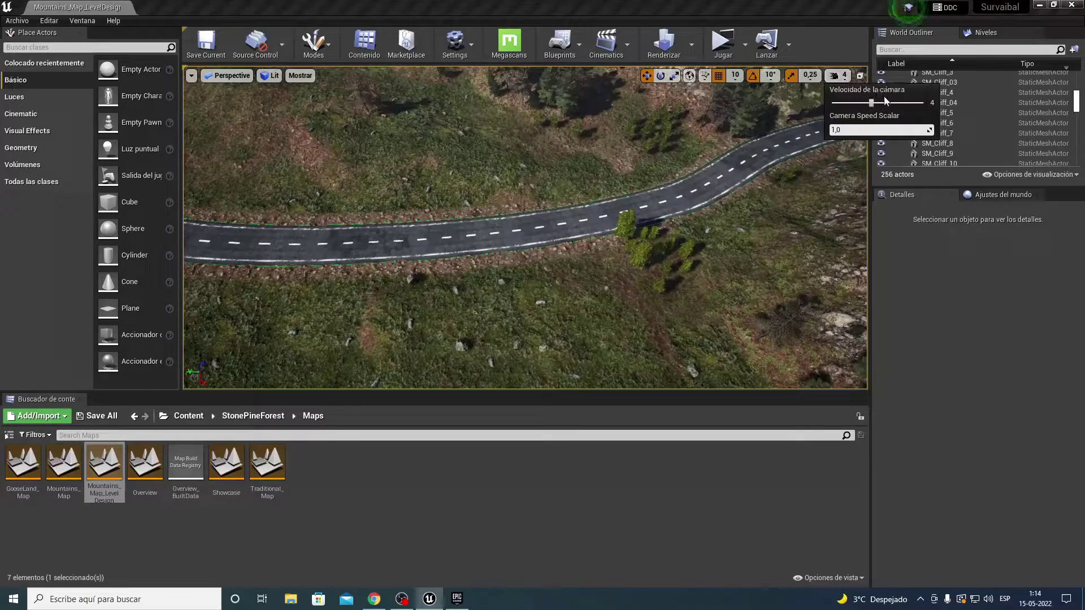
left_click_drag(859, 97, 931, 105)
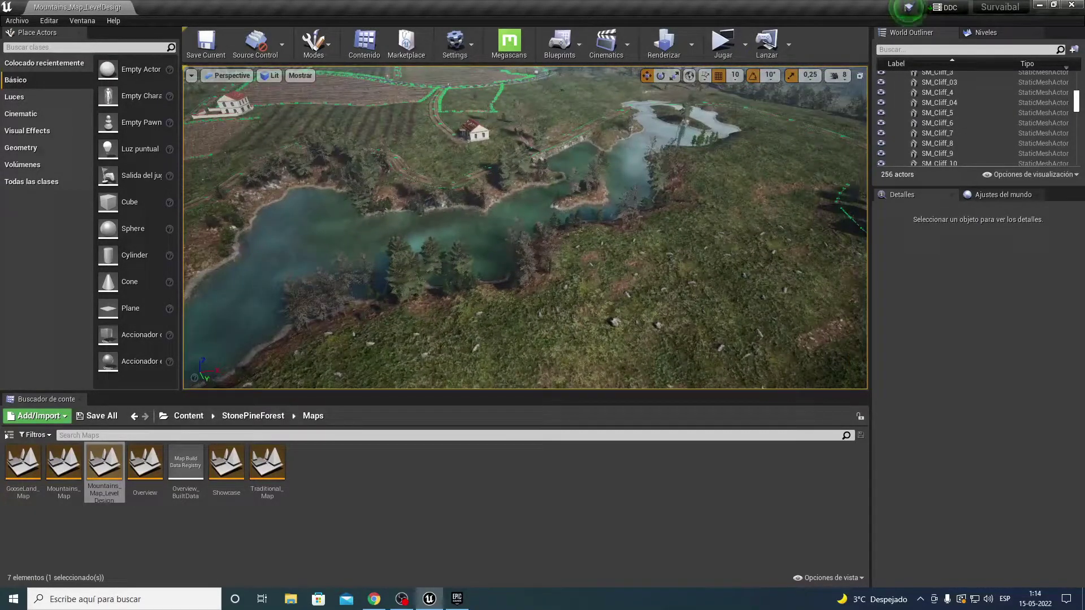
Select the Lake03 water plane, raise it to flood more terrain, and look toward the mountains.
left_click(346, 234)
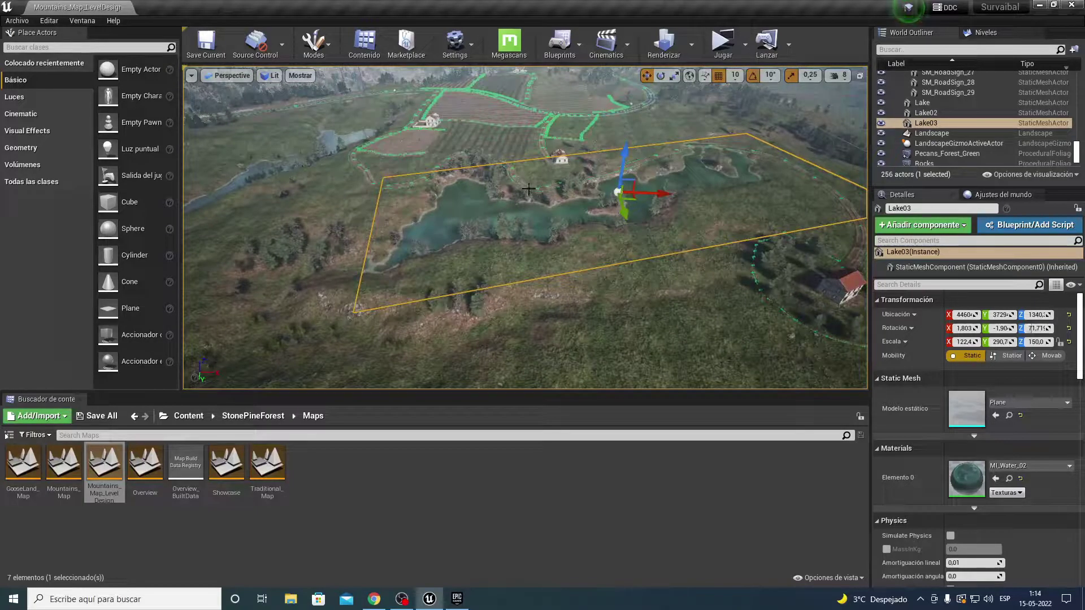
left_click_drag(625, 149, 634, 136)
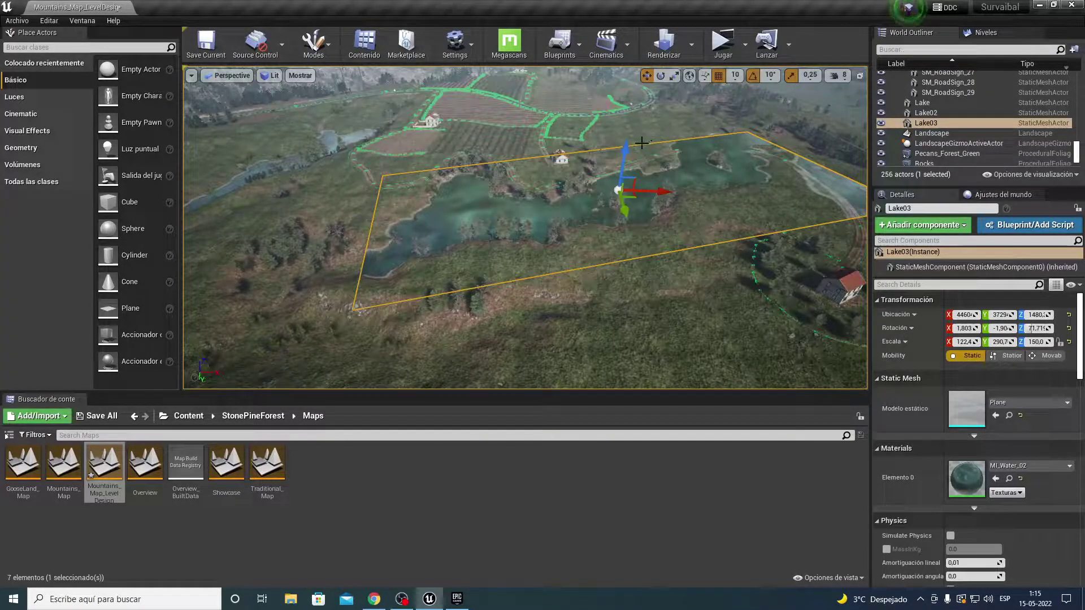
mouse_move(462, 191)
right_mouse_down()
mouse_move(461, 141)
mouse_move(406, 164)
mouse_move(407, 226)
mouse_move(407, 169)
mouse_move(430, 158)
right_mouse_up()
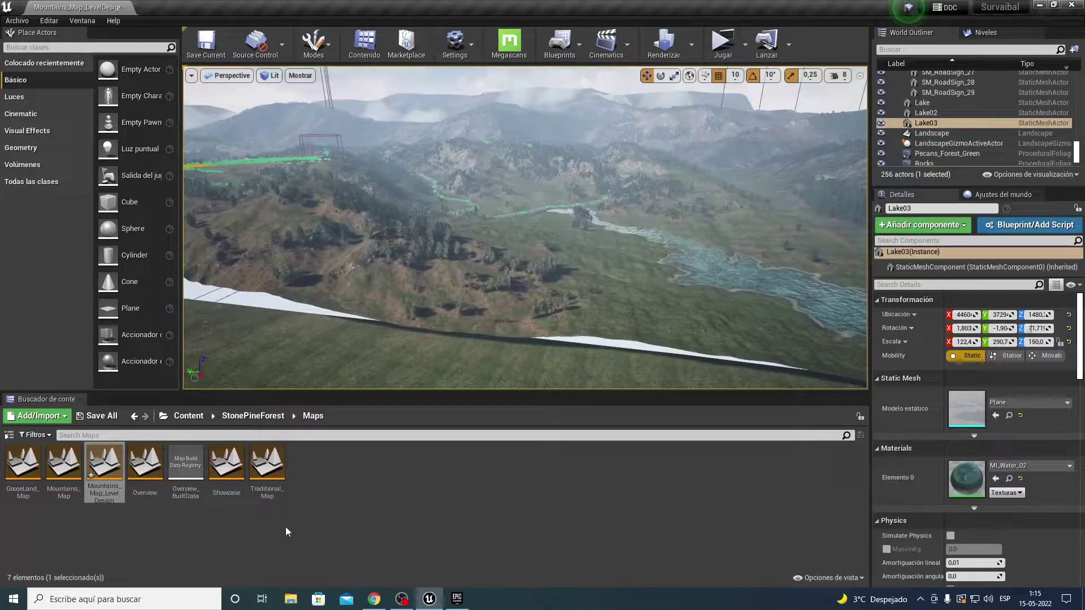
Load Mountains_Map without saving, then fly the camera down to the blue river valley.
double_click(59, 490)
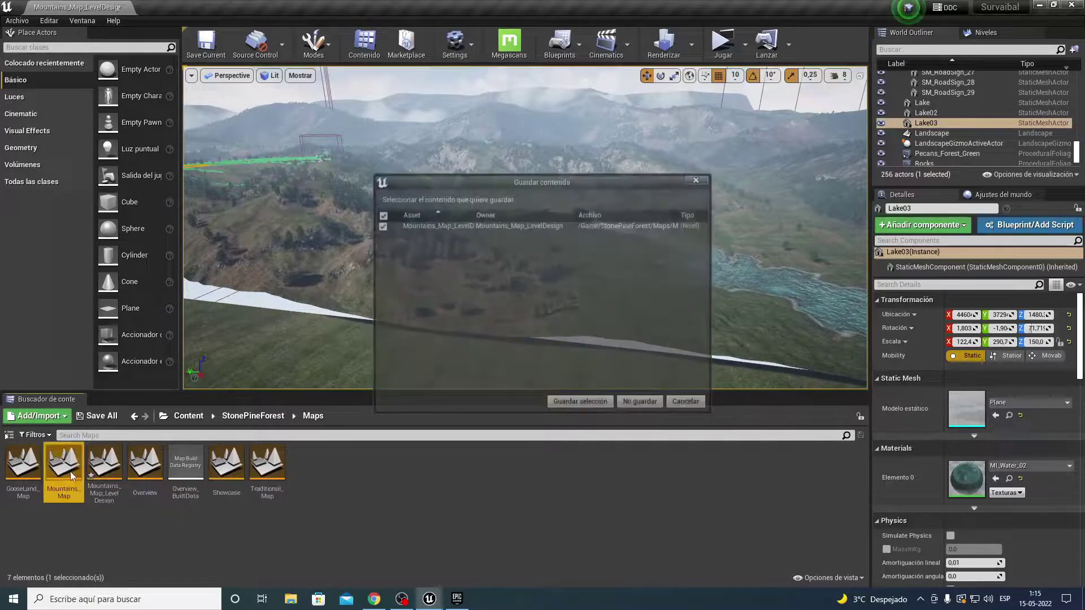
left_click(643, 403)
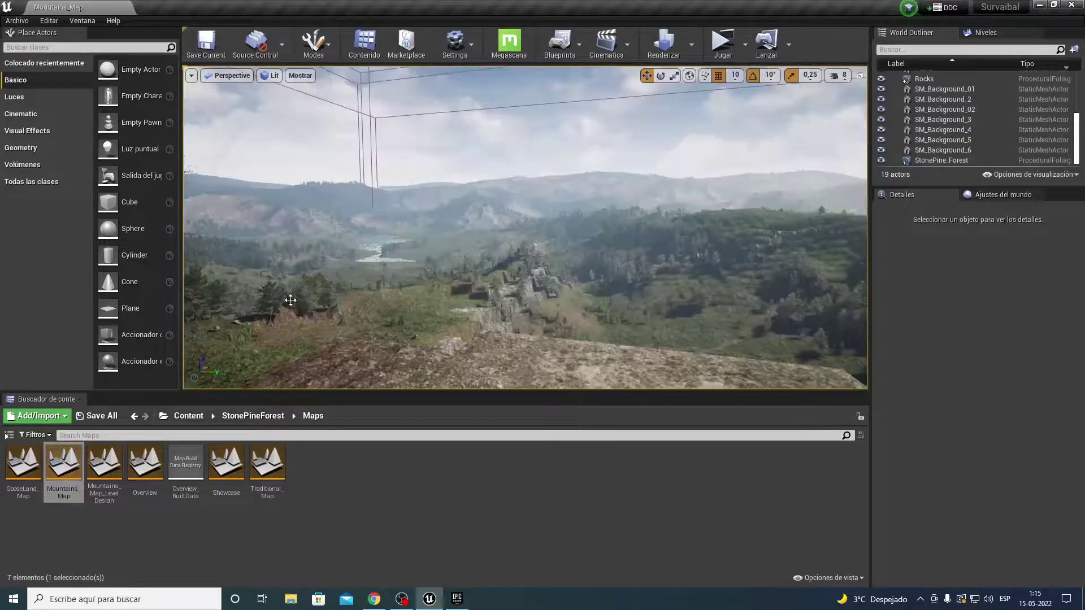
right_click_drag(450, 367, 452, 316)
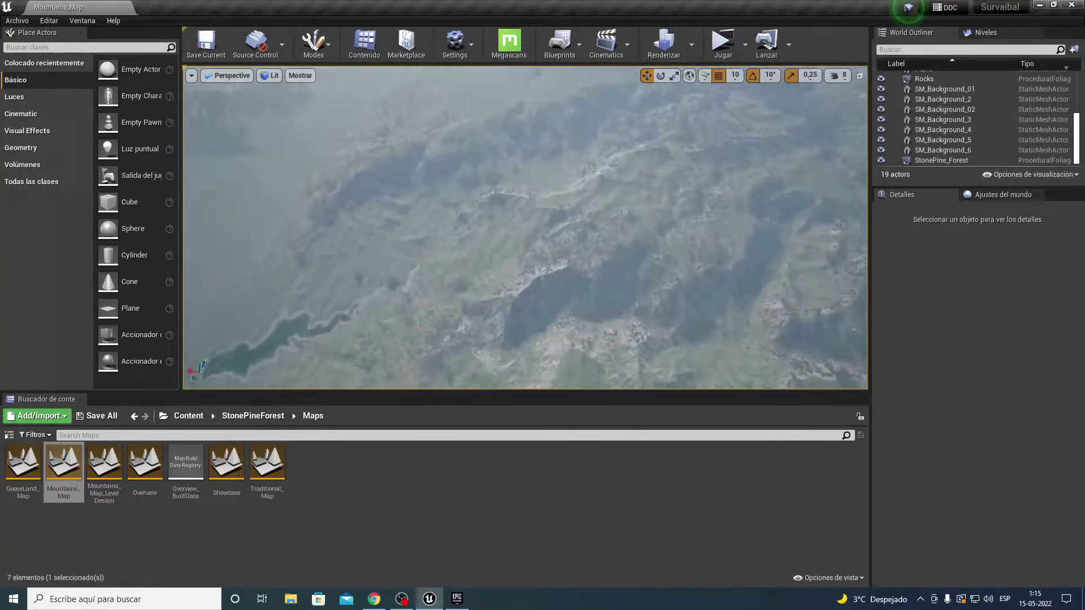
mouse_move(452, 317)
right_mouse_down()
mouse_move(452, 305)
mouse_move(388, 303)
right_mouse_up()
Select the water plane and lower its Z location from -3819 to about -3939.
left_click(588, 225)
right_click_drag(554, 235, 557, 226)
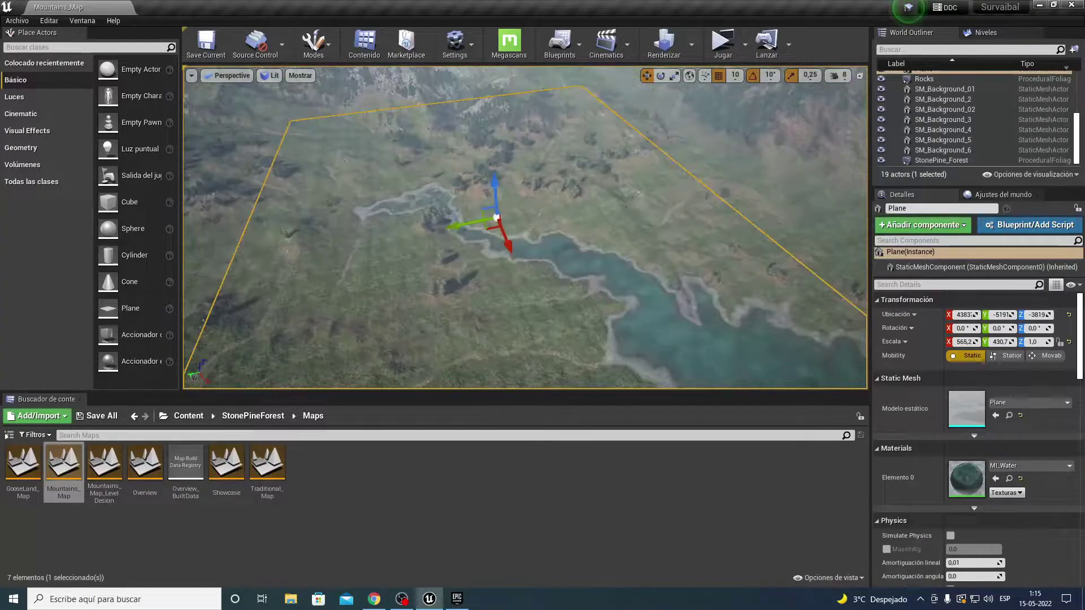
right_click_drag(481, 176, 481, 176)
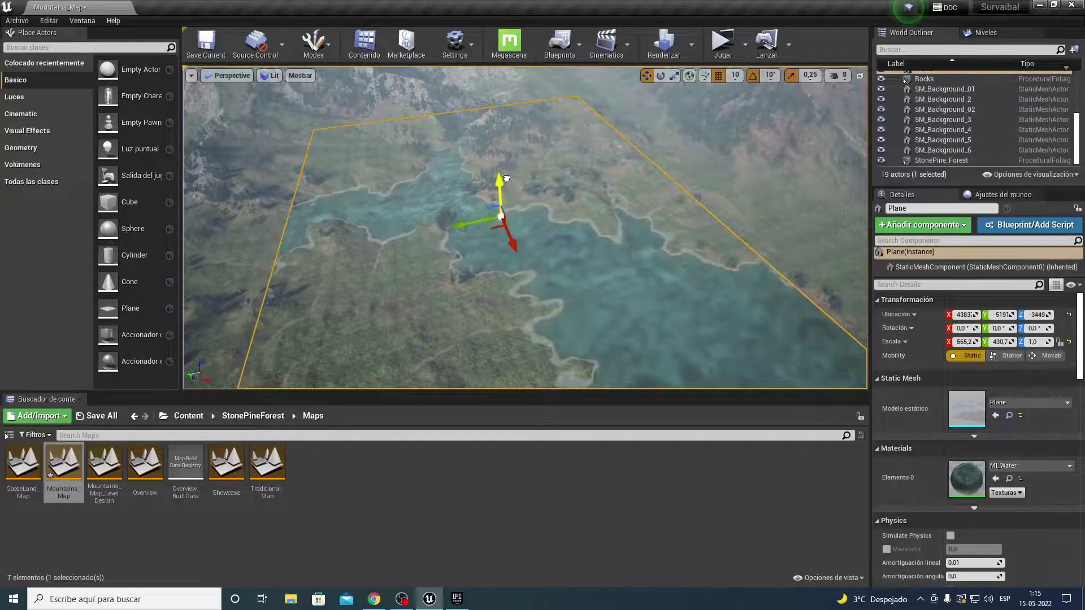
left_click_drag(517, 172, 519, 184)
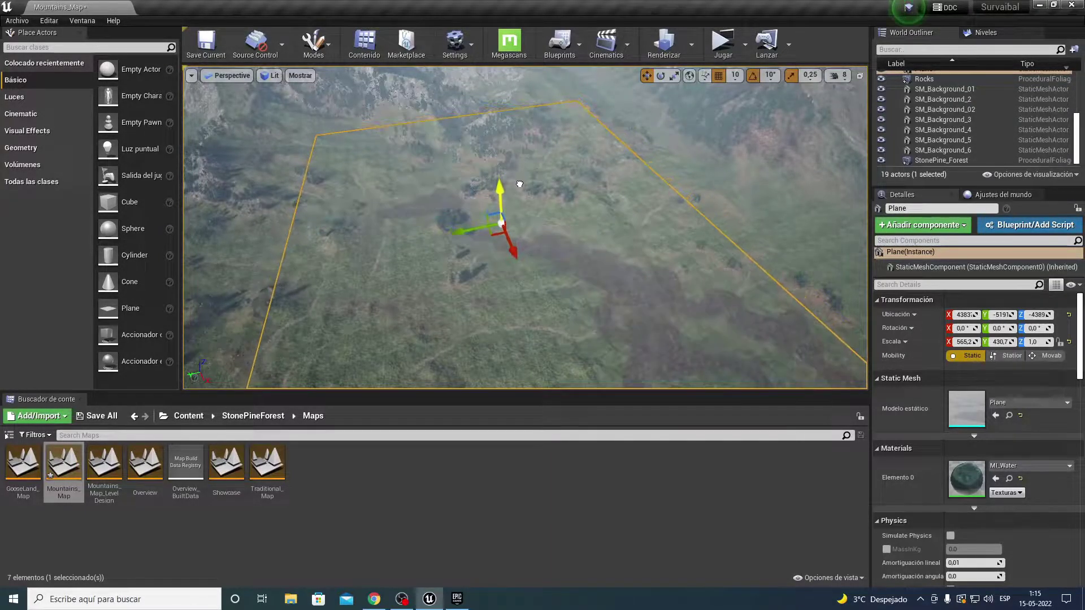
right_click_drag(425, 352, 444, 345)
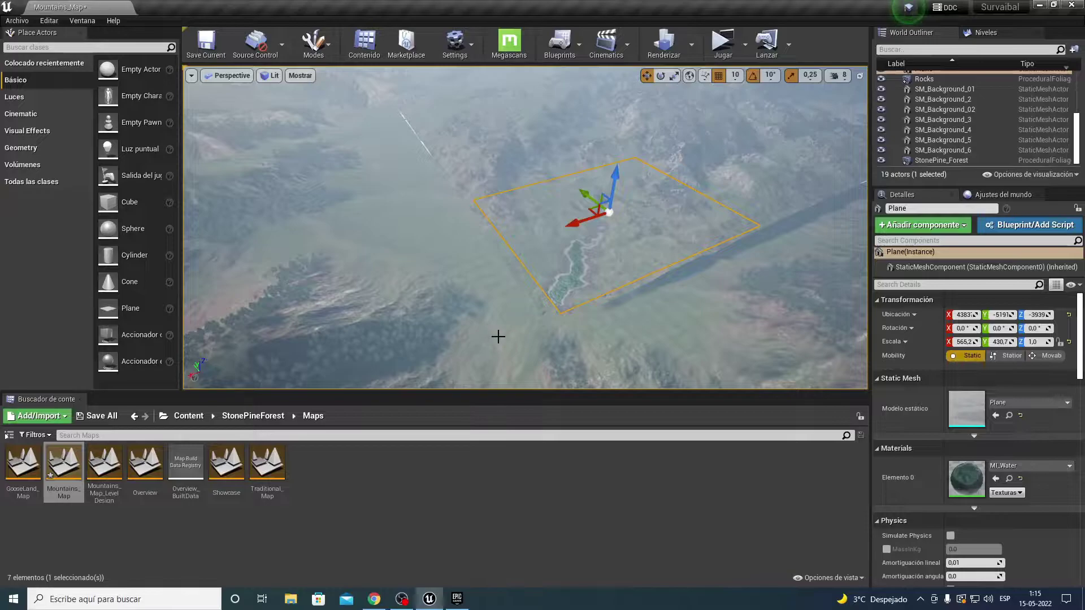
Duplicate the water plane as Plane2 and place it at X about -3014, Z about -729.
right_click_drag(558, 236, 548, 205)
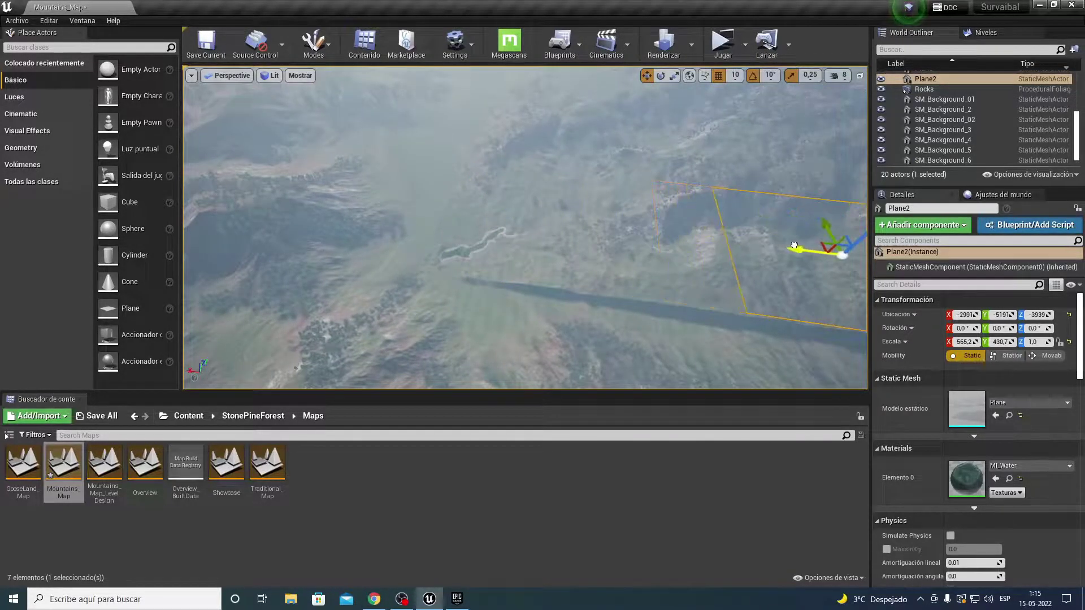
left_click_drag(794, 246, 789, 248)
right_click_drag(789, 248, 789, 248)
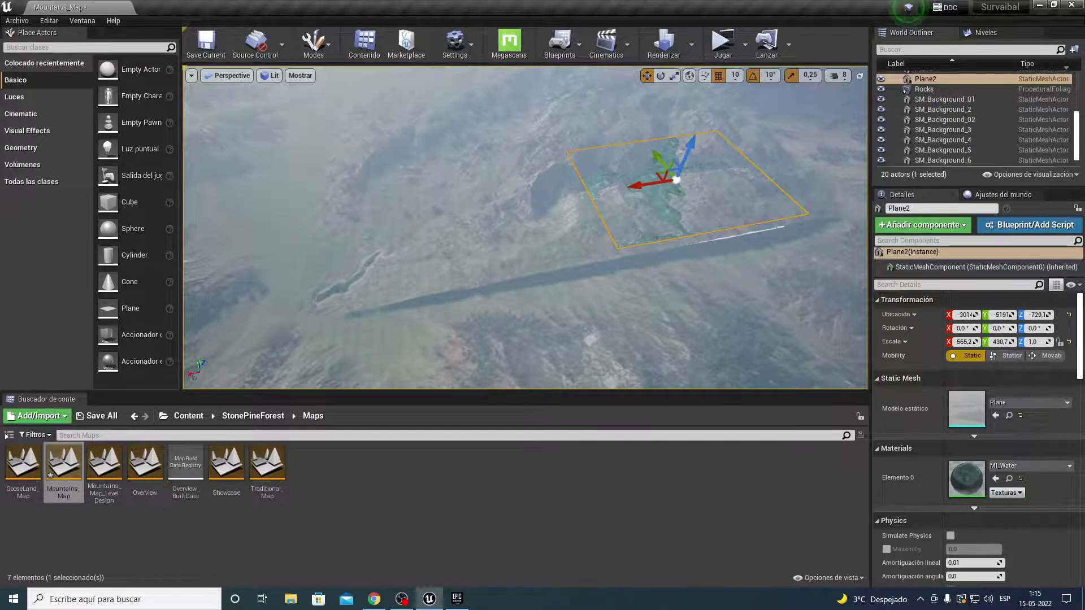
right_click_drag(789, 247, 789, 248)
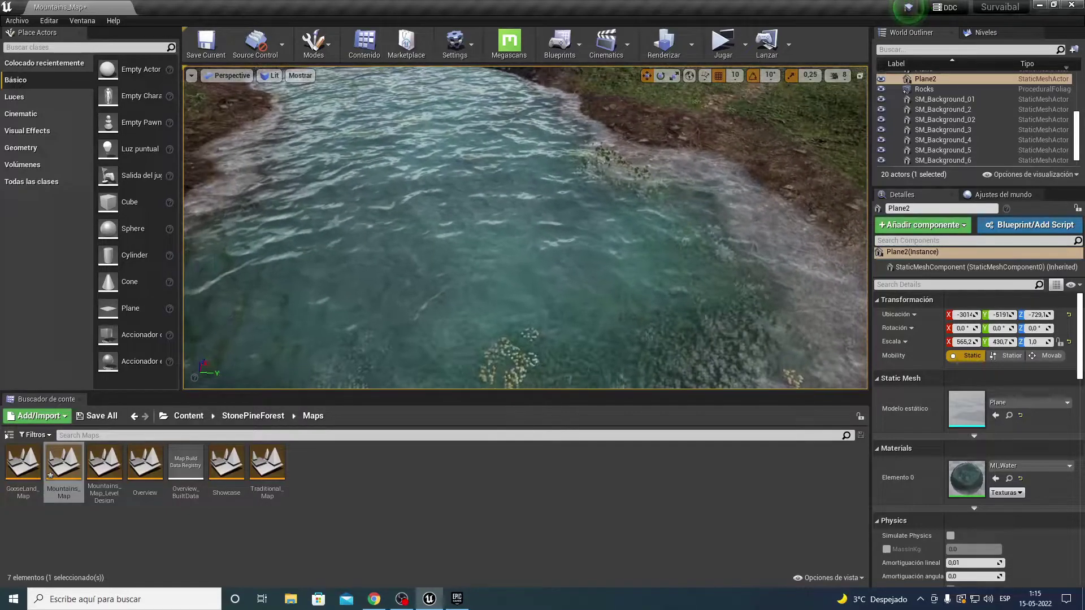
Raise the viewport camera speed and fly along the new lake's shoreline.
left_click(845, 77)
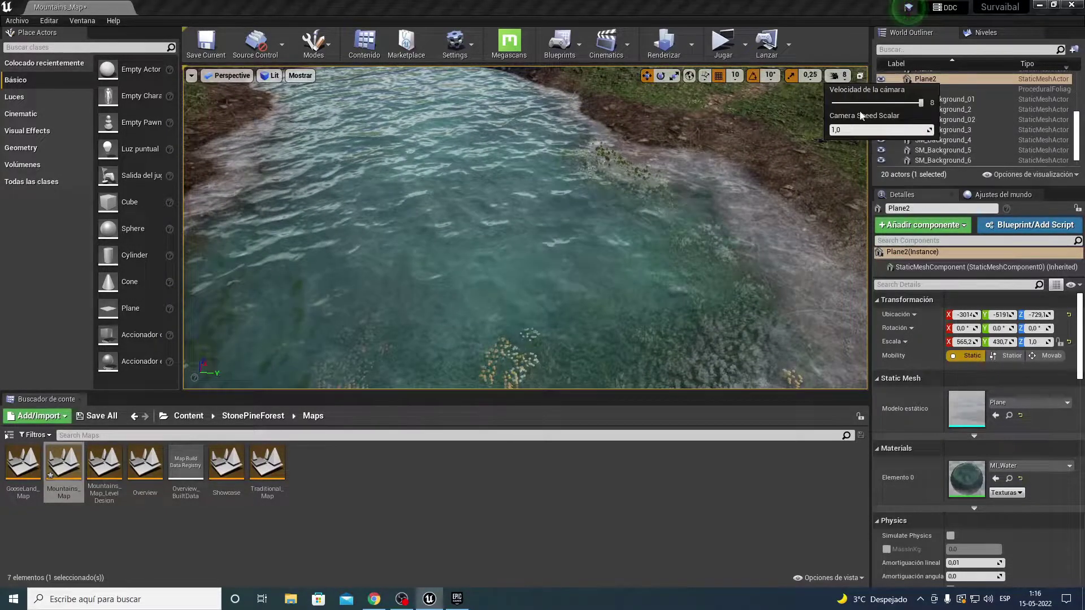
right_click_drag(760, 154, 759, 153)
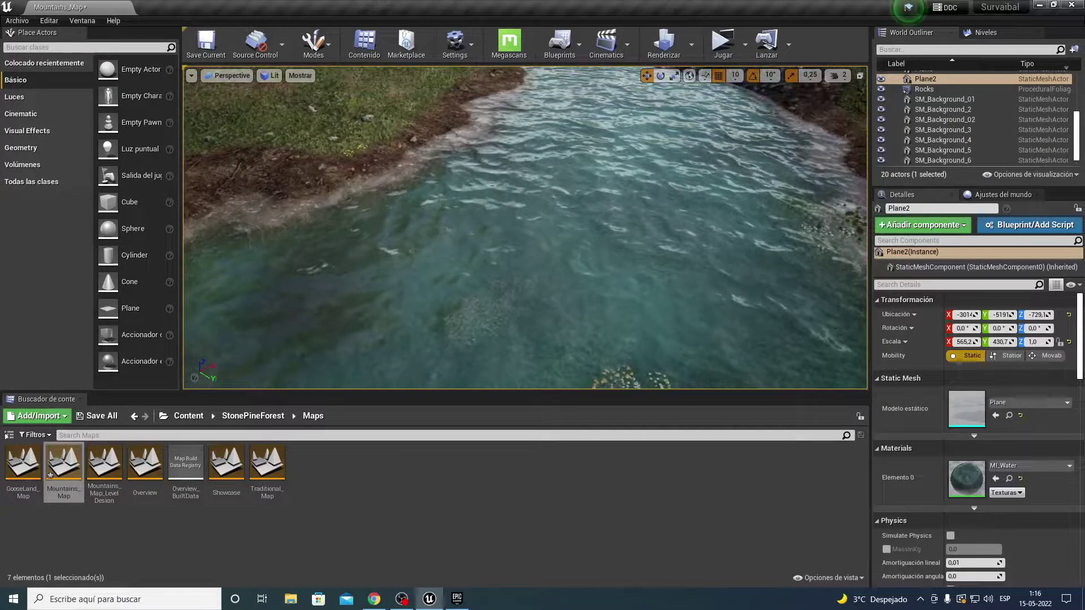
left_click(834, 77)
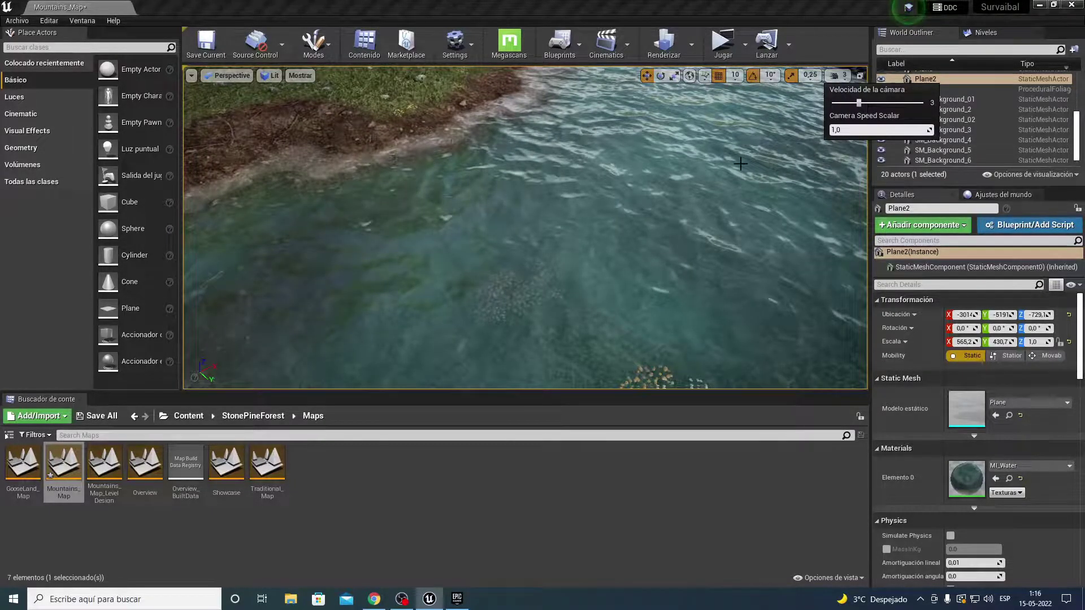
right_click_drag(740, 163, 741, 163)
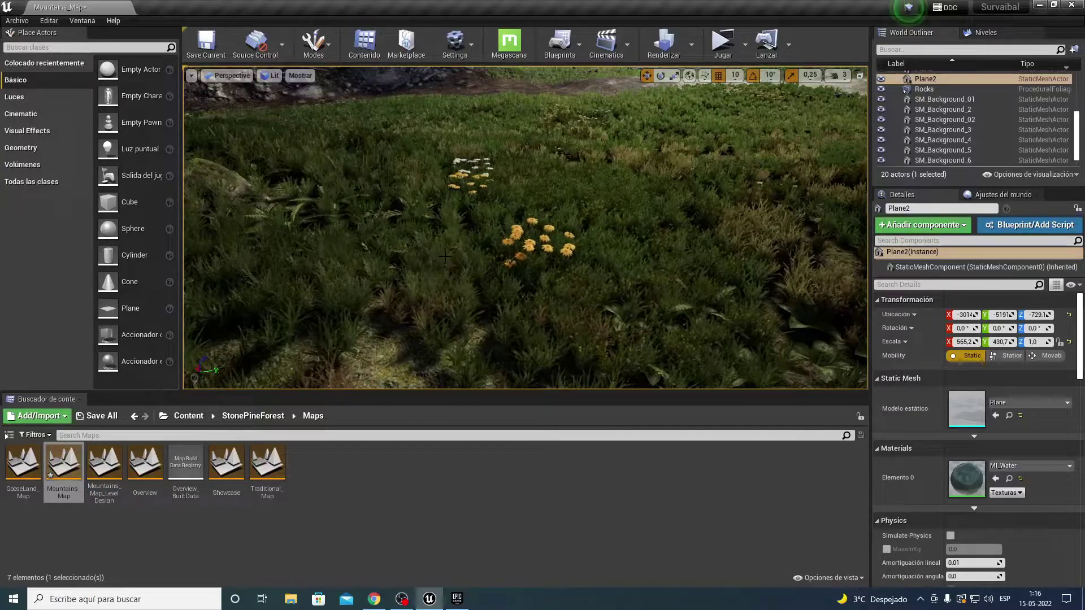
Look over the lakeshore grass, then open GooseLand_Map from the Content Browser.
mouse_move(444, 256)
right_mouse_down()
mouse_move(429, 282)
mouse_move(486, 238)
mouse_move(486, 203)
mouse_move(486, 265)
mouse_move(486, 254)
right_mouse_up()
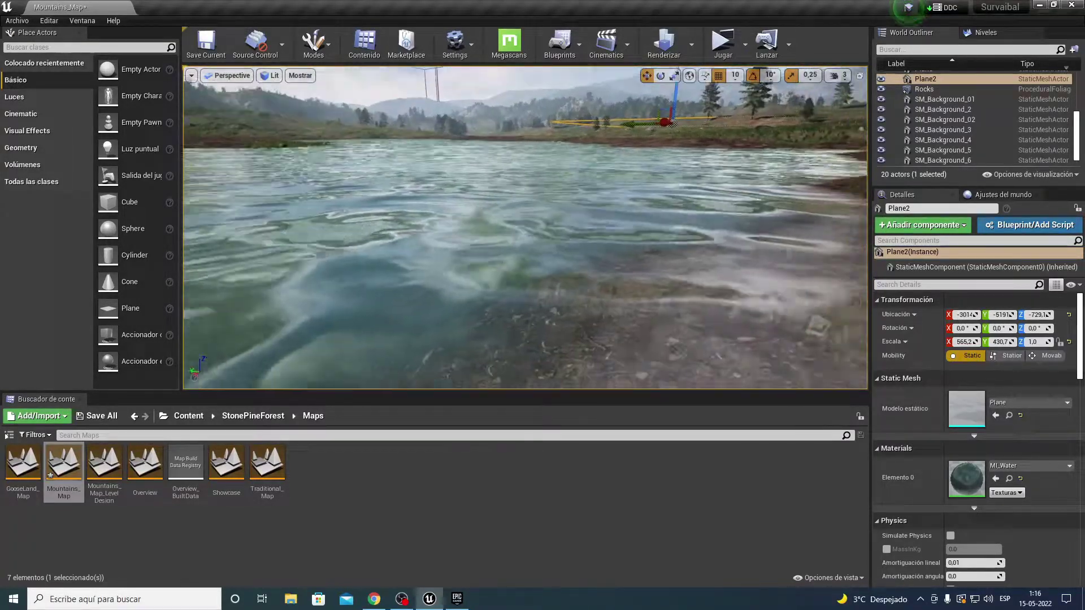
right_click_drag(486, 254, 486, 215)
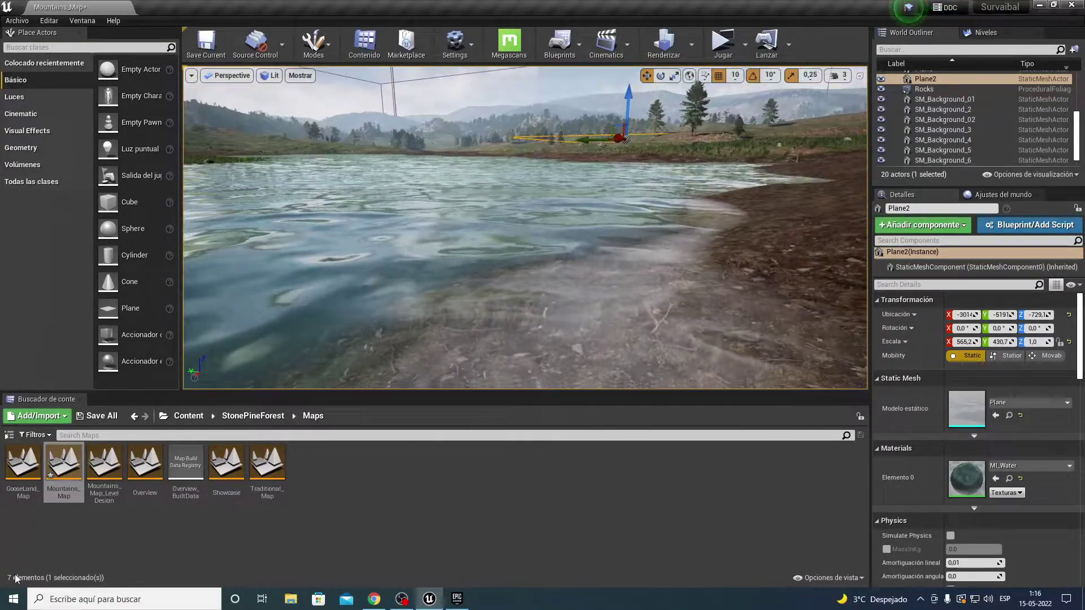
double_click(23, 467)
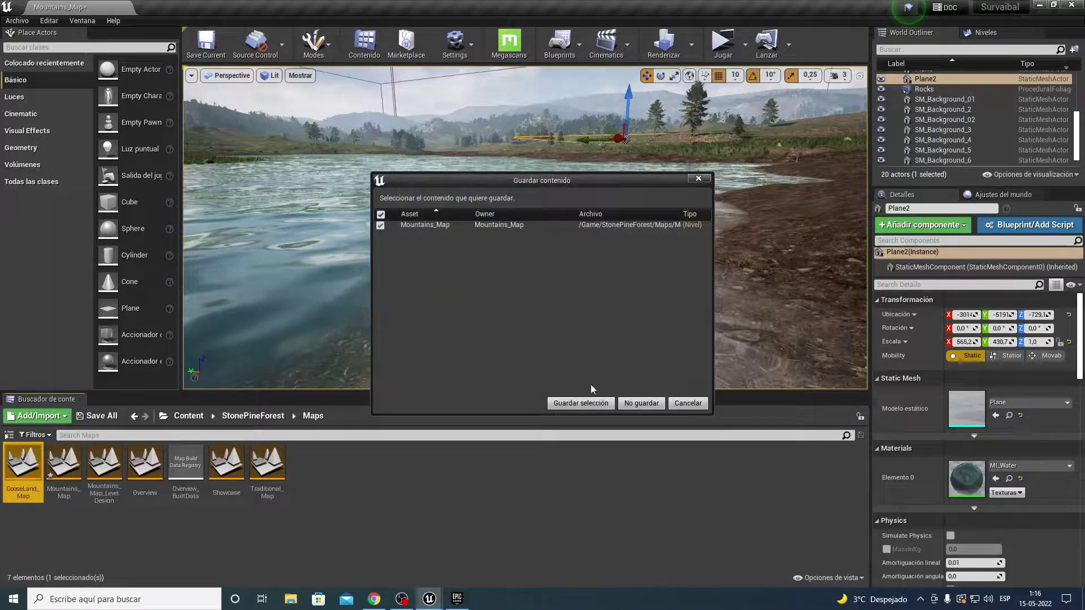
Load GooseLand_Map without saving Mountains_Map and set the camera speed to 7.
left_click(650, 404)
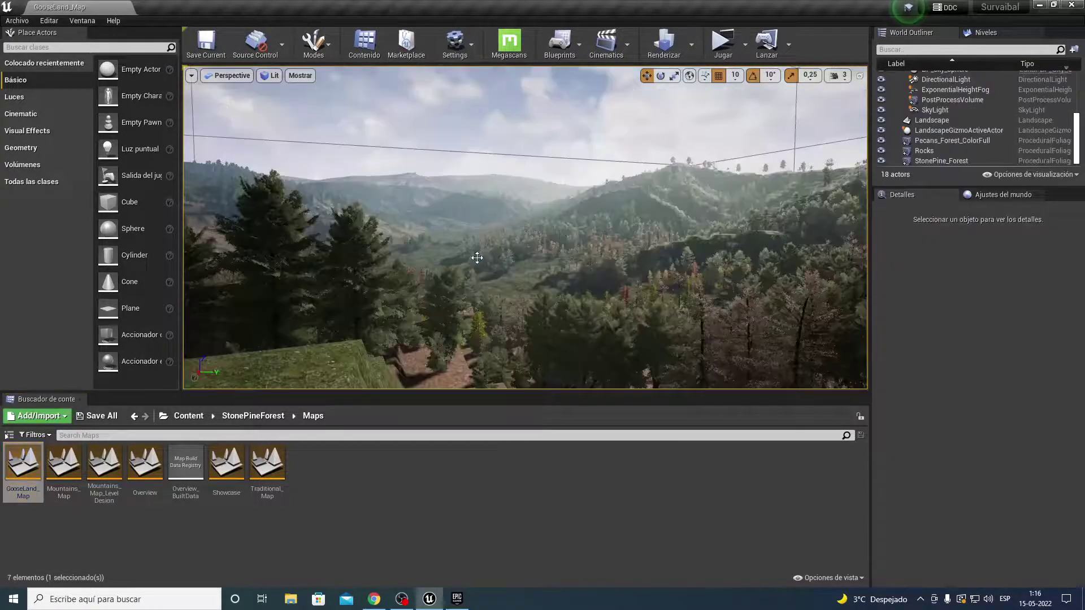
right_click_drag(480, 235, 479, 266)
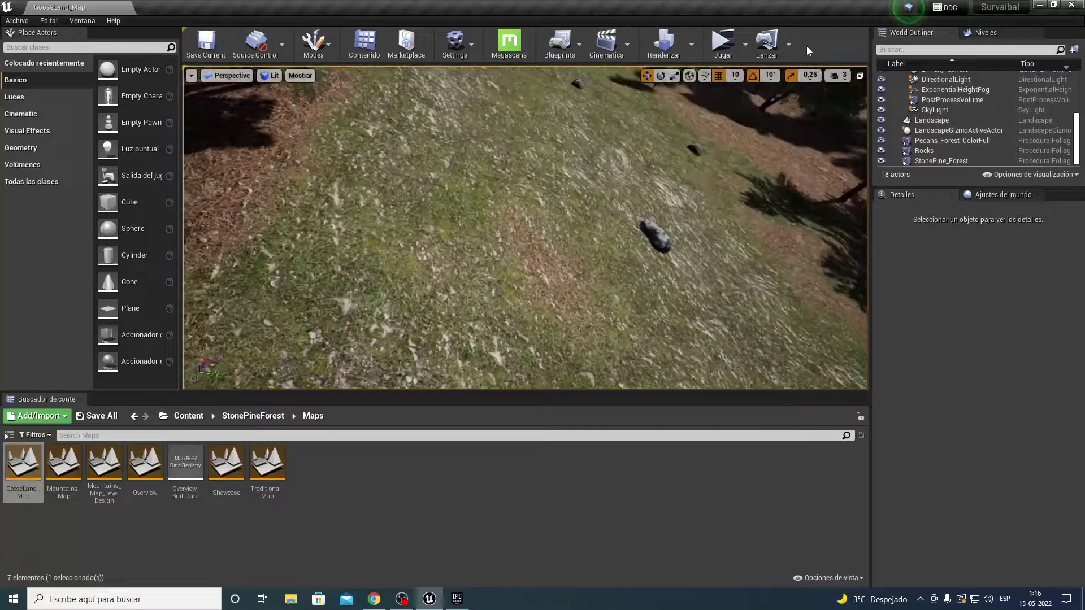
left_click(837, 77)
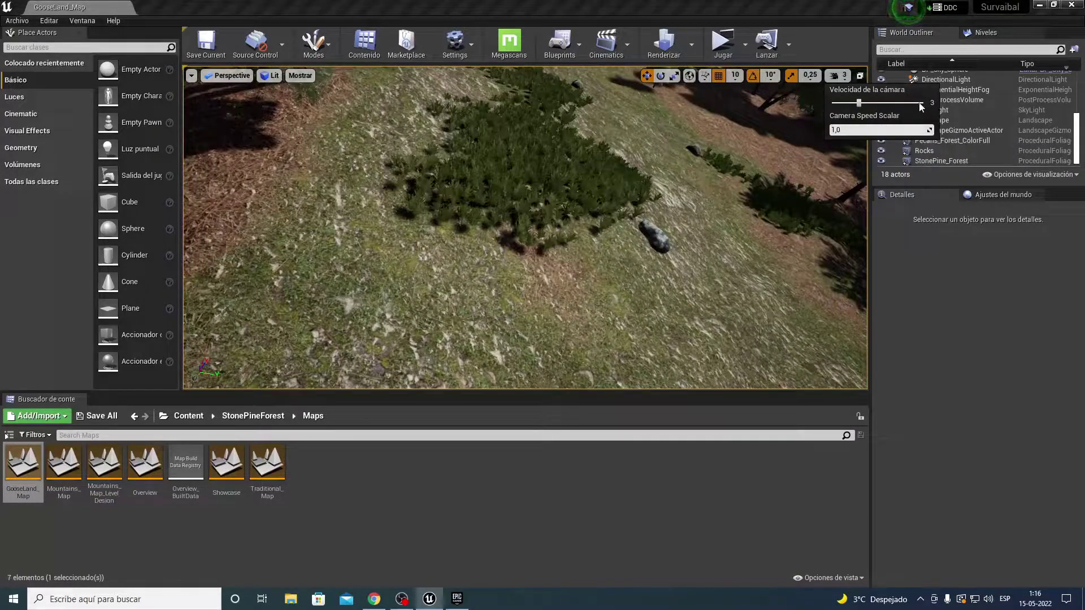
left_click(909, 103)
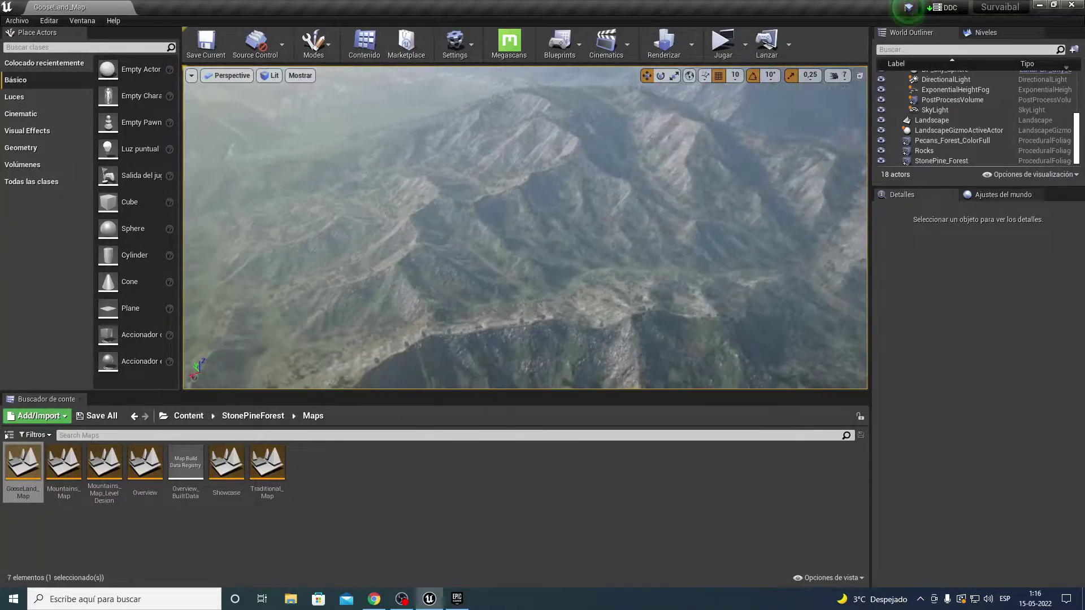
Fly toward the mountain terrain and show the Content root folders in the Content Browser.
right_click_drag(553, 298, 553, 299)
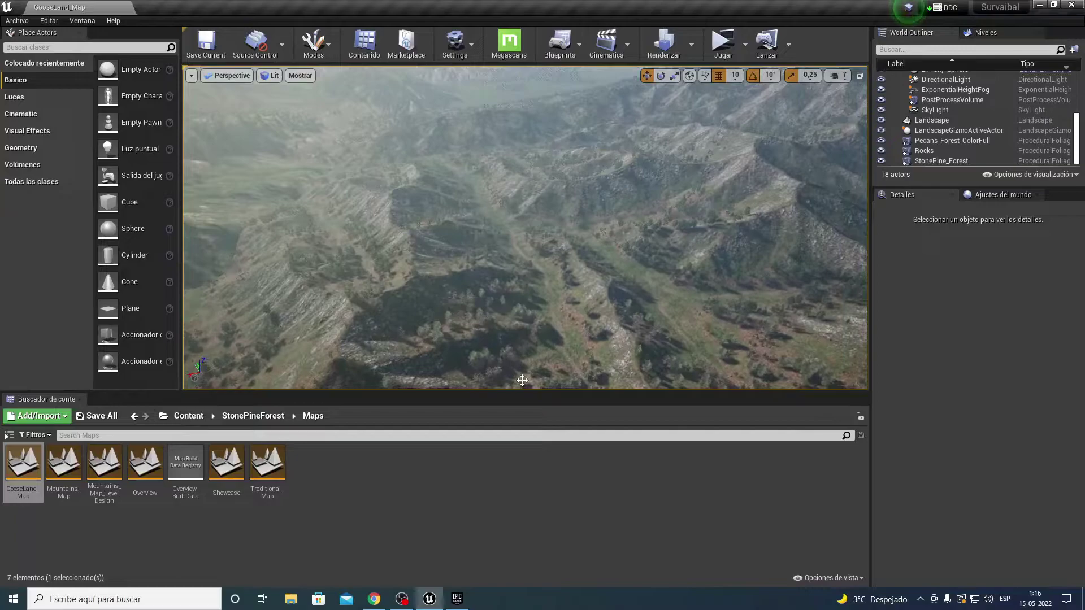
left_click(187, 418)
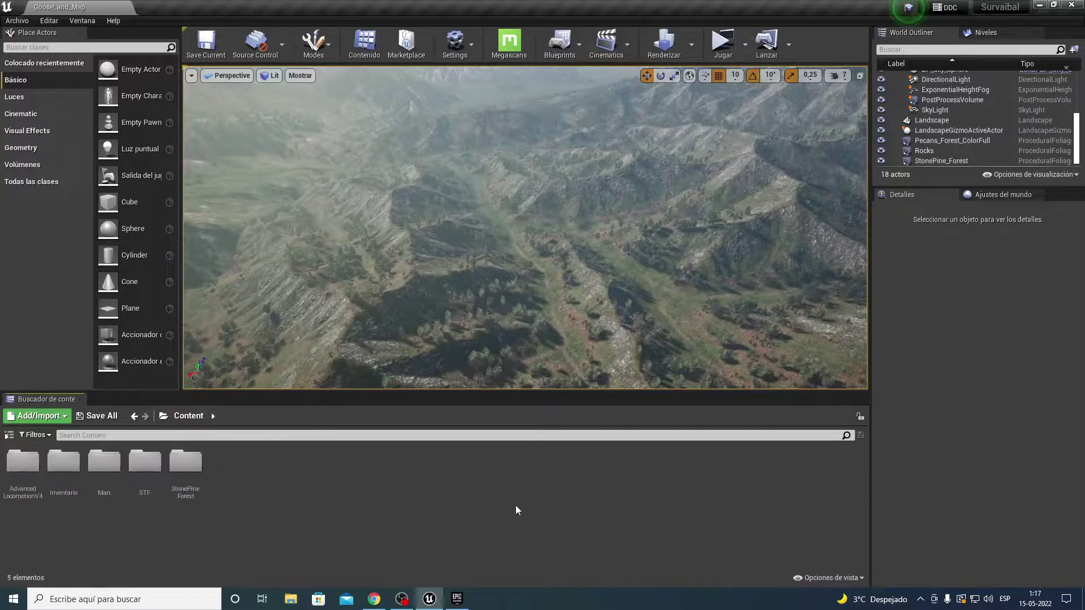
mouse_move(454, 281)
right_mouse_down()
mouse_move(454, 260)
mouse_move(539, 276)
right_mouse_up()
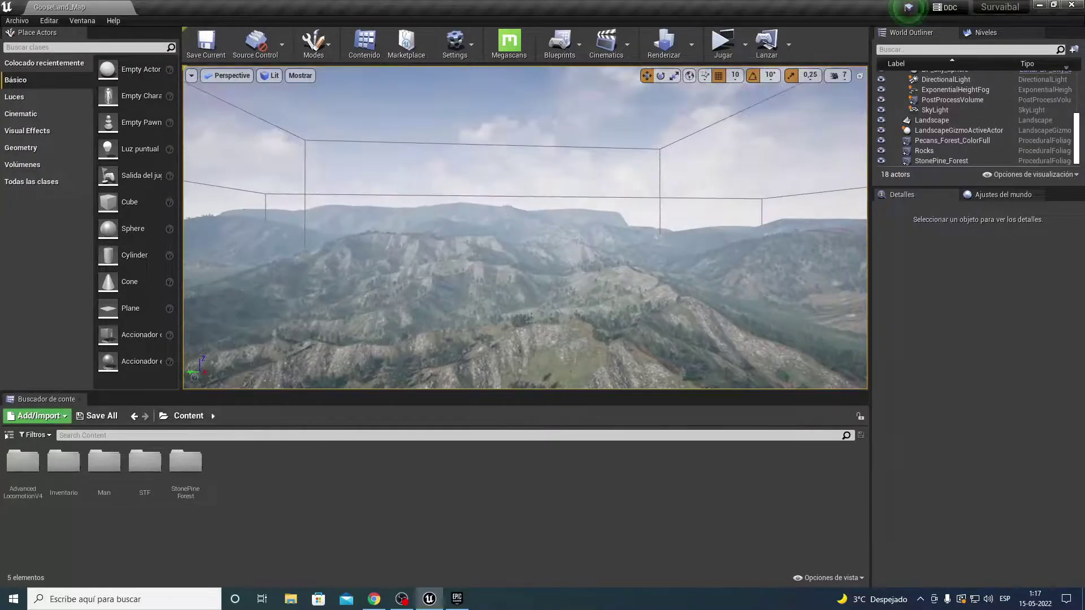
In Epic Games Launcher, go back to the Marketplace home and find Stone Pine Forest under Free For The Month.
left_click(457, 600)
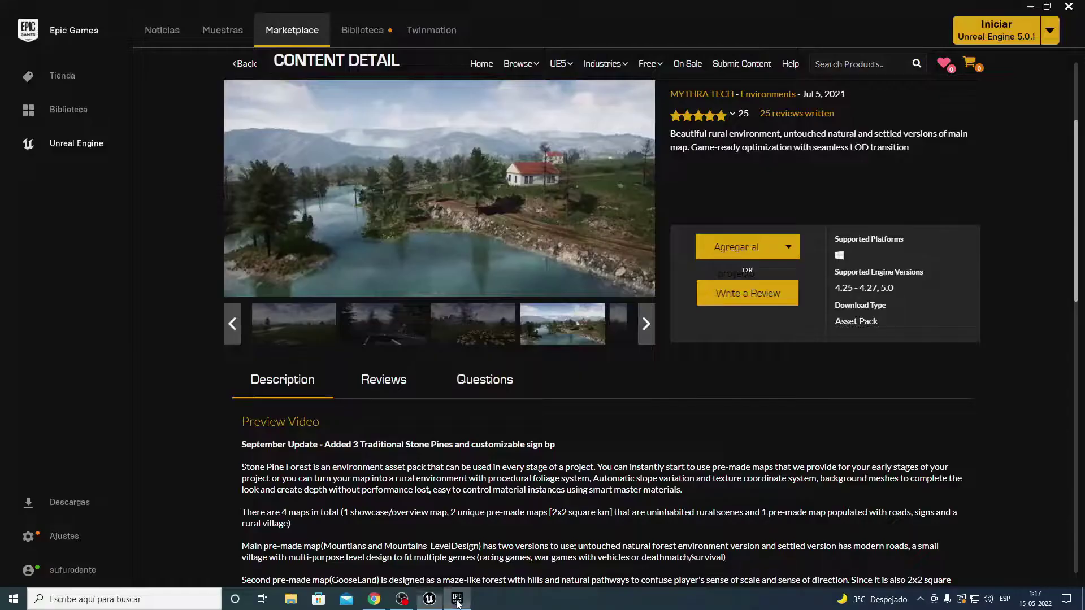
left_click(247, 69)
scroll(479, 461, "down", 4)
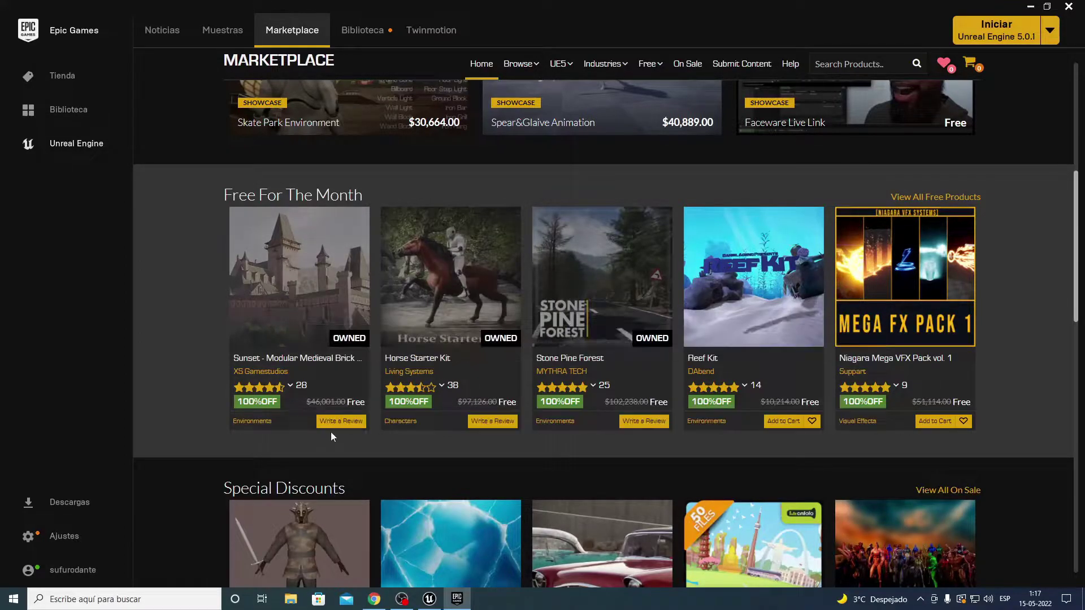
scroll(349, 373, "down", 4)
scroll(286, 205, "up", 3)
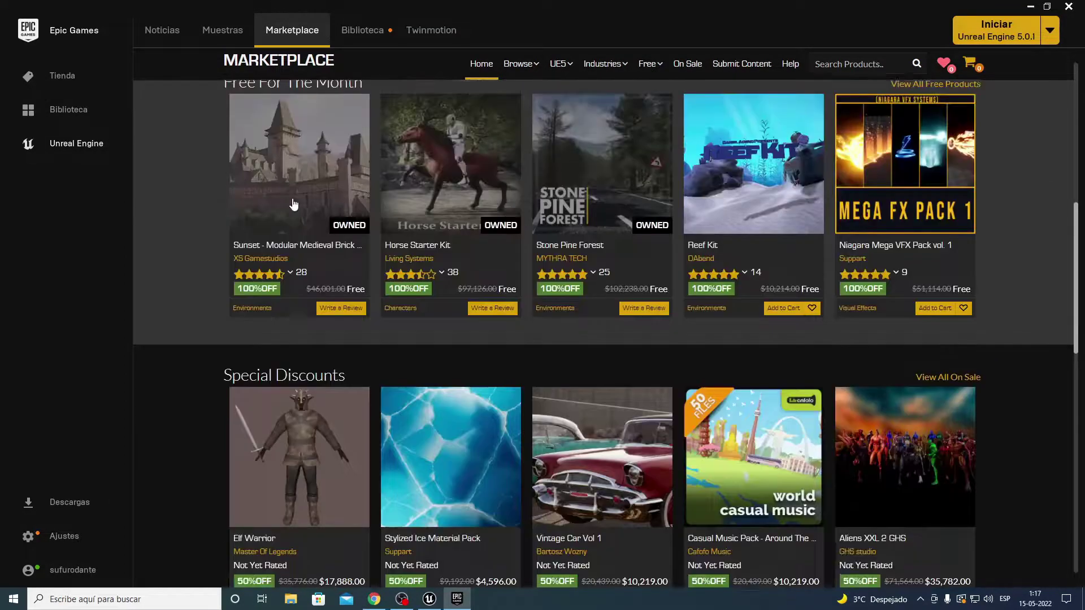
scroll(326, 320, "down", 3)
scroll(326, 319, "down", 3)
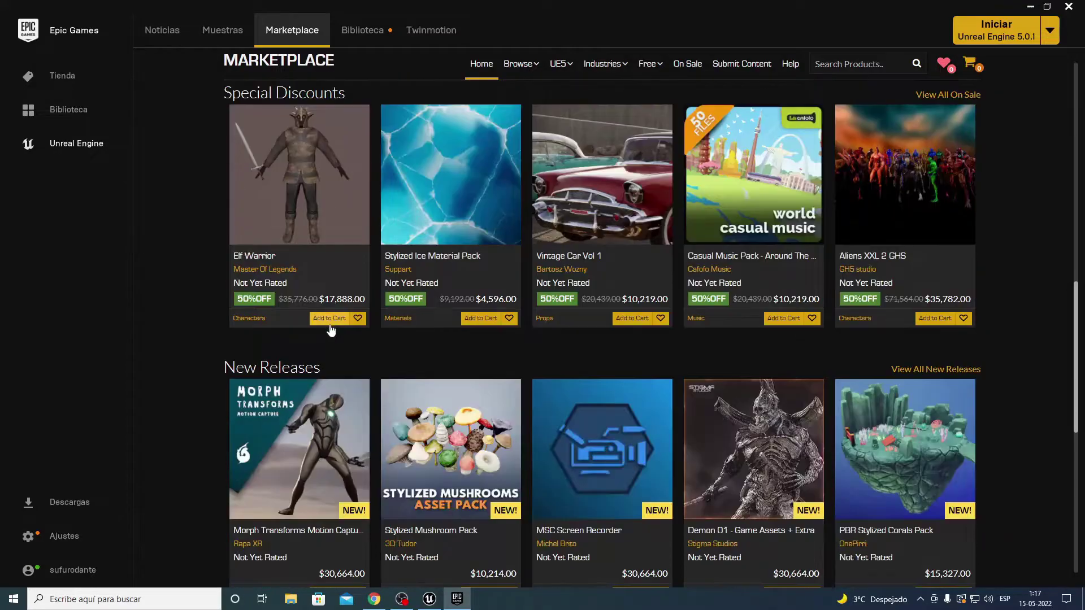
scroll(333, 325, "down", 4)
scroll(347, 330, "up", 4)
scroll(384, 332, "up", 5)
scroll(455, 284, "up", 3)
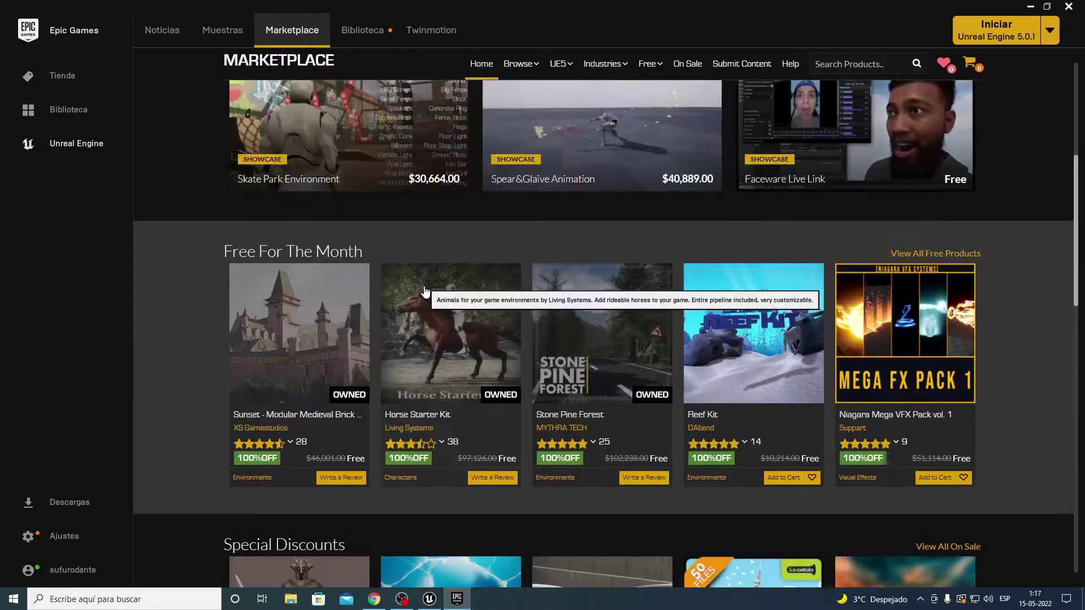
scroll(485, 339, "up", 1)
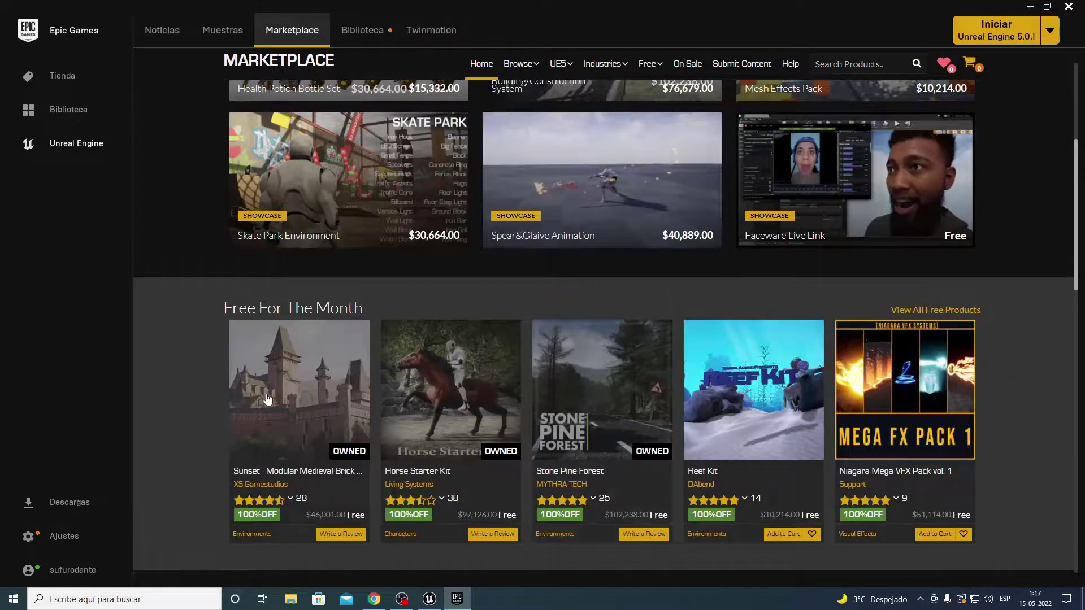
mouse_move(469, 499)
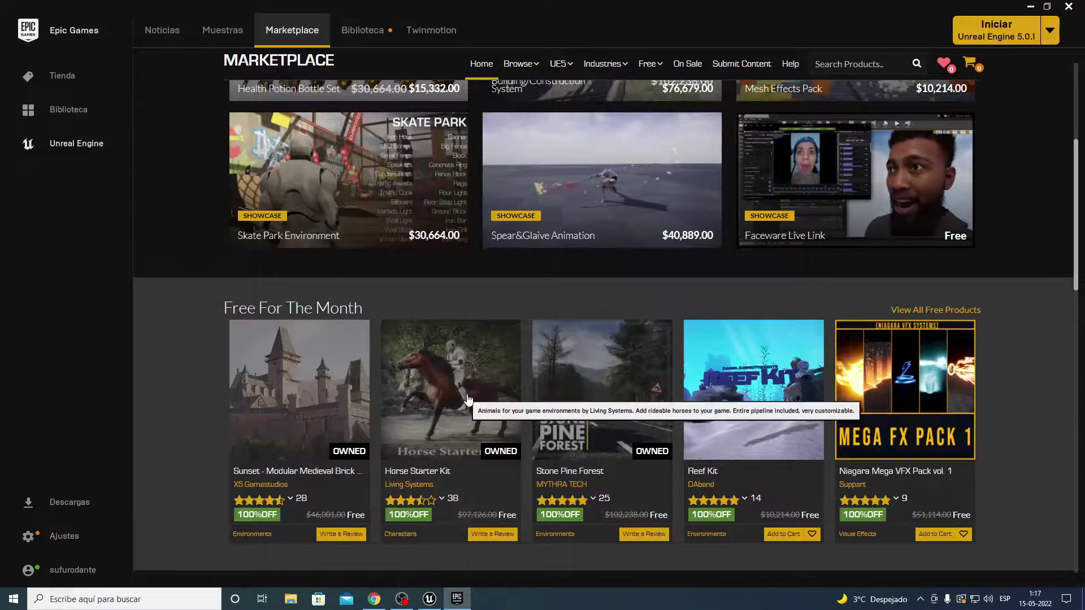